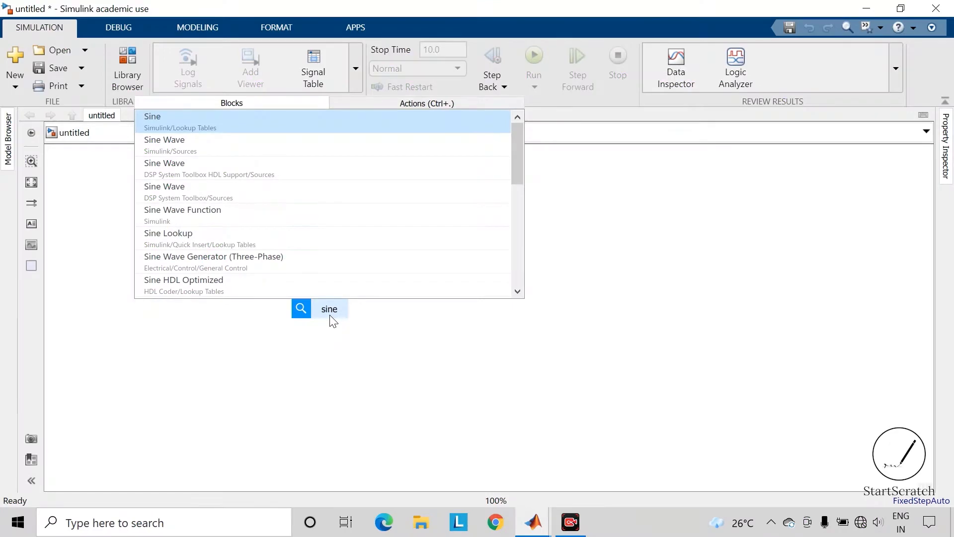
Step: Add a Sine Wave block from Simulink/Sources and enter 50 as its frequency
{"action": "key", "text": "Down"}
{"action": "key", "text": "Return"}
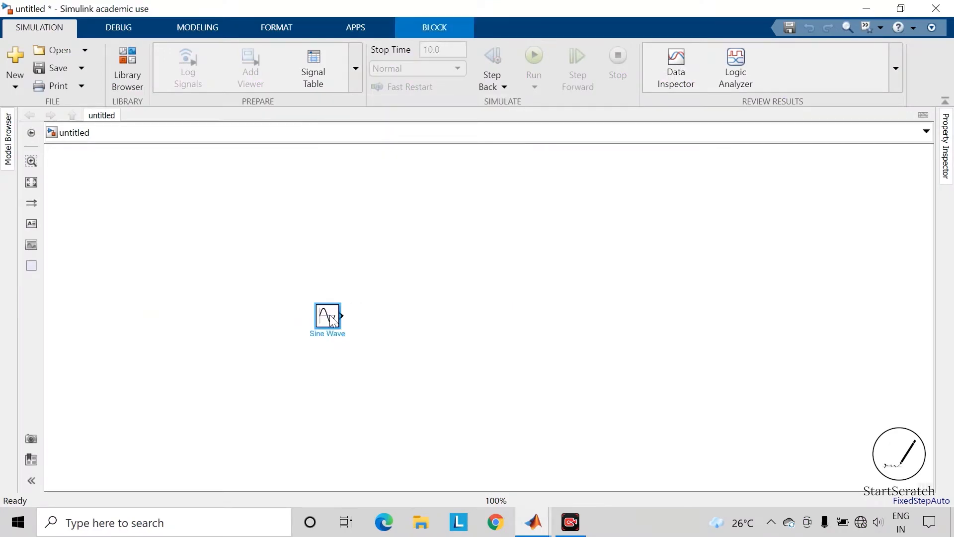
{"action": "double_click", "coordinate": [332, 320]}
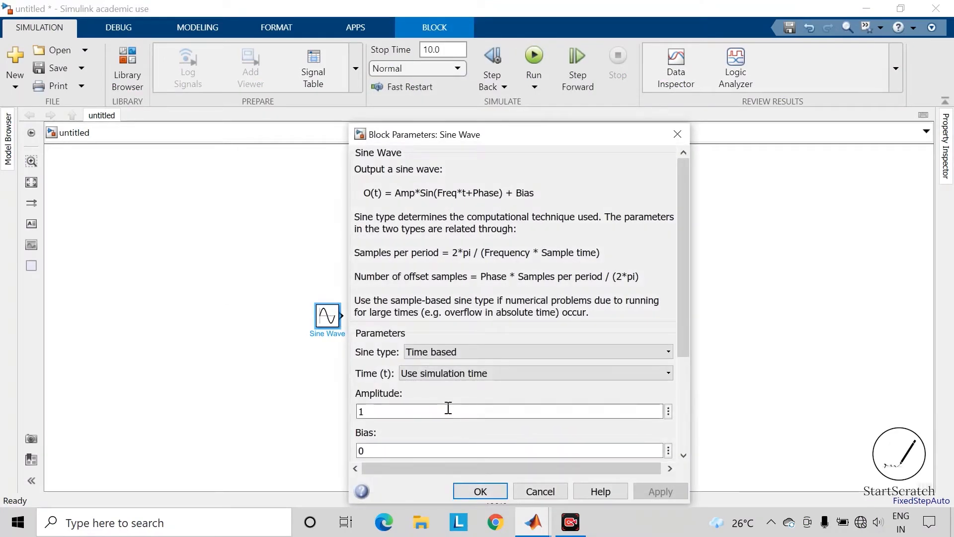
{"action": "scroll", "coordinate": [449, 377], "scroll_direction": "down", "scroll_amount": 3}
{"action": "double_click", "coordinate": [387, 343]}
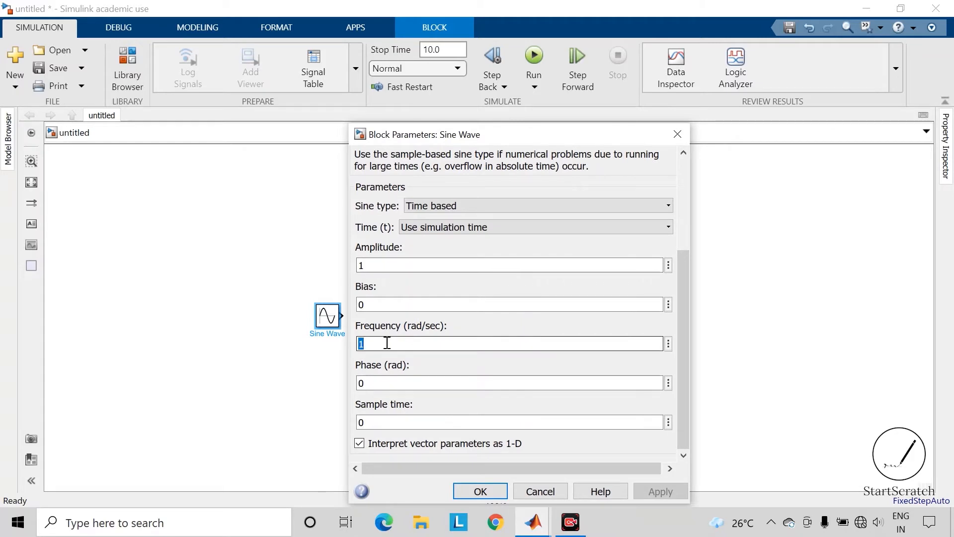
{"action": "type", "text": "50"}
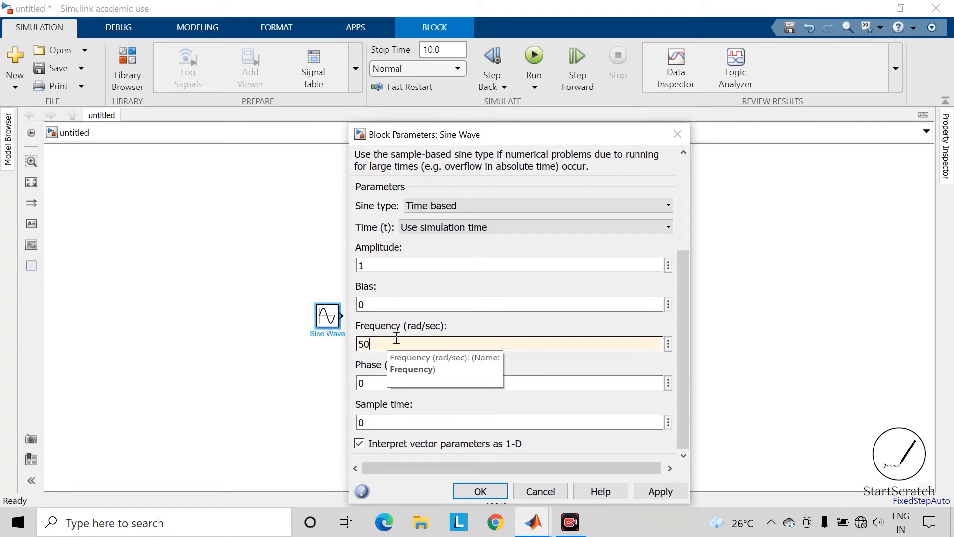
Step: Extend the Sine Wave block's frequency to 50*2*pi rad/sec and apply the parameters
{"action": "left_click_drag", "start_coordinate": [408, 325], "coordinate": [447, 326]}
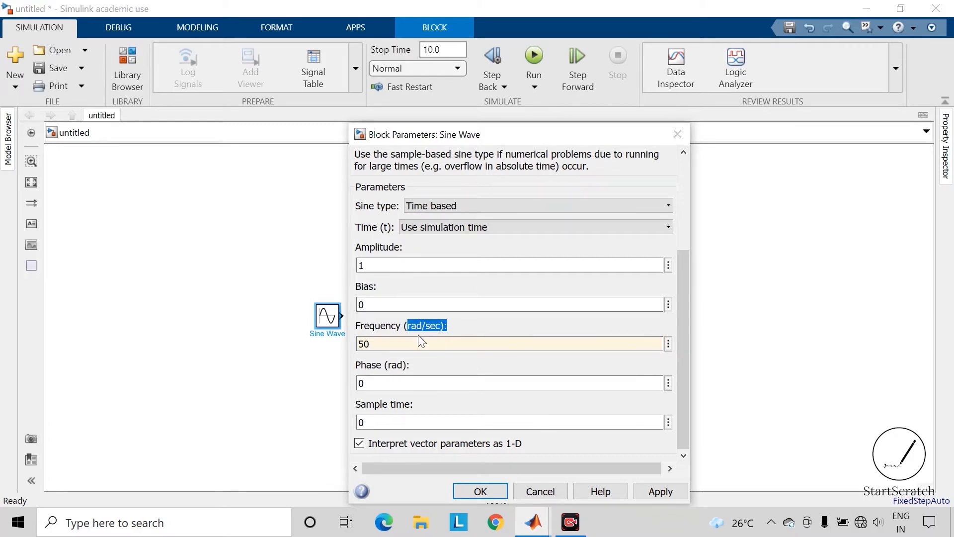
{"action": "double_click", "coordinate": [404, 343]}
{"action": "left_click", "coordinate": [404, 350]}
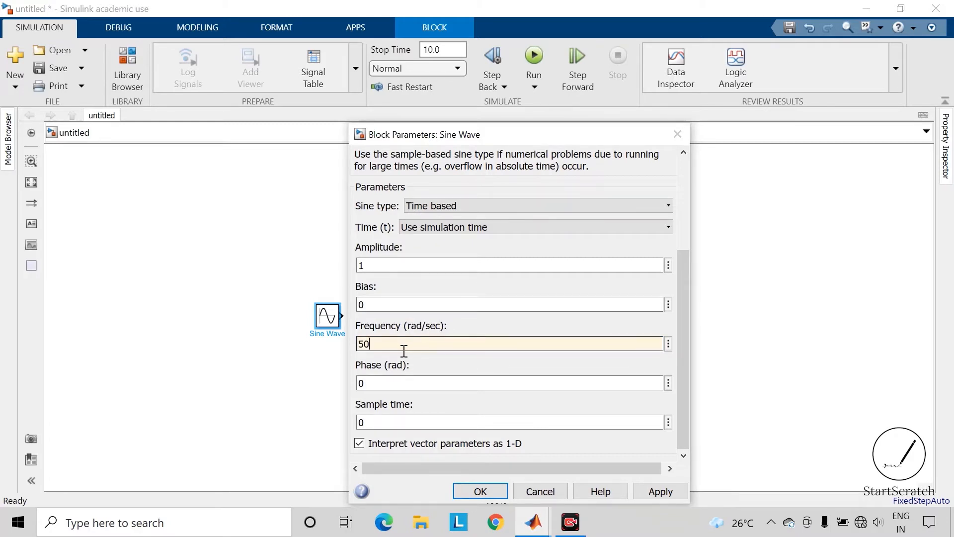
{"action": "type", "text": "*"}
{"action": "left_click", "coordinate": [660, 490]}
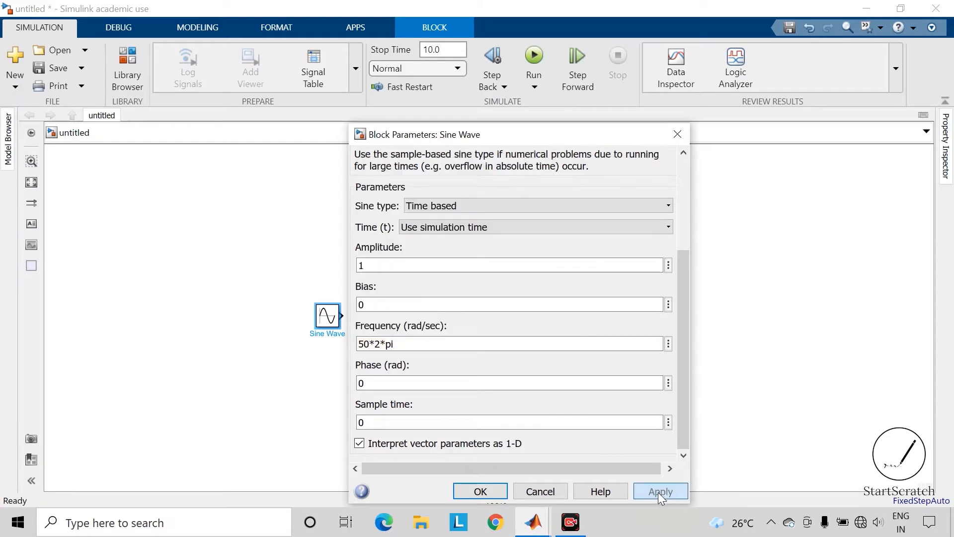
{"action": "left_click", "coordinate": [659, 492]}
{"action": "left_click", "coordinate": [491, 491]}
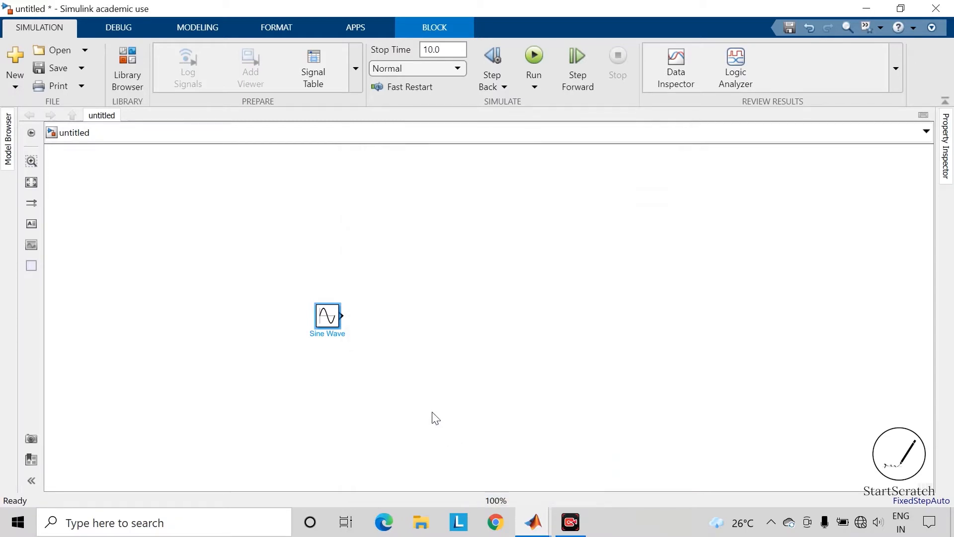
{"action": "left_click", "coordinate": [433, 417]}
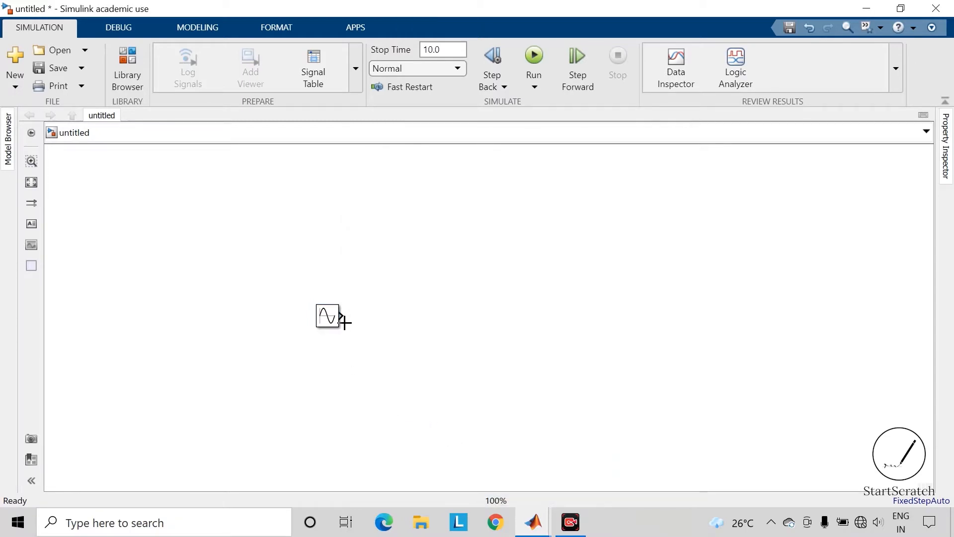
Step: Move the Sine Wave block higher on the canvas and add a Repeating Sequence block below it
{"action": "left_click_drag", "start_coordinate": [328, 317], "coordinate": [313, 264]}
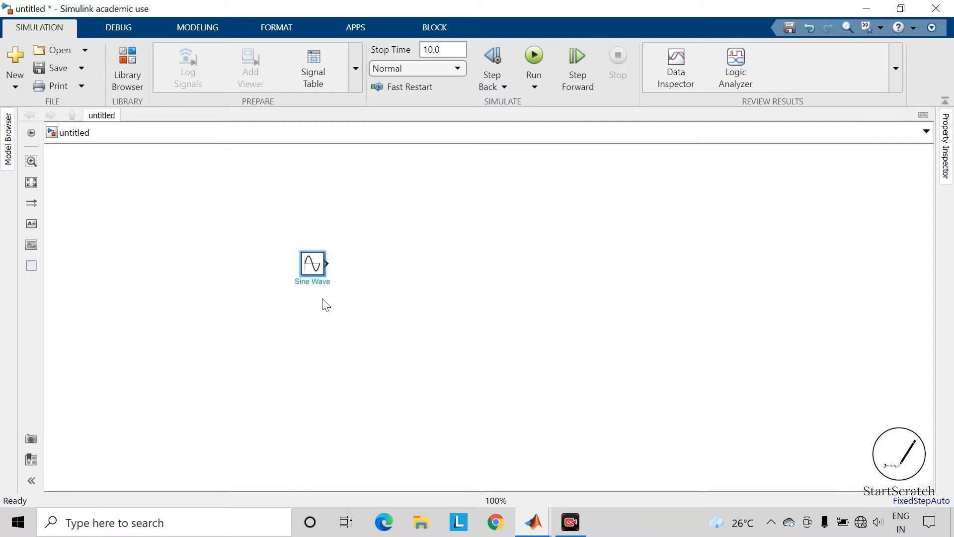
{"action": "double_click", "coordinate": [326, 356]}
{"action": "type", "text": "repeat"}
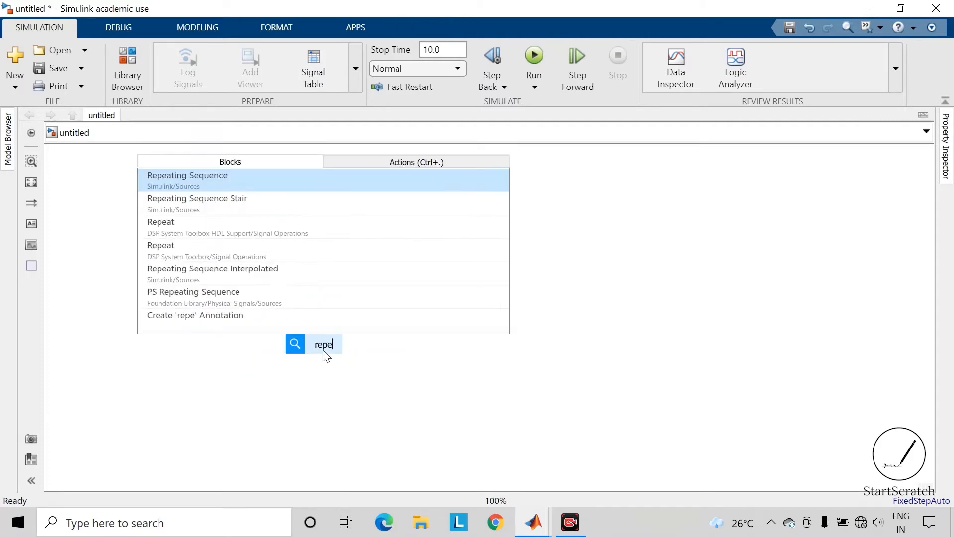
{"action": "key", "text": "Return"}
Step: Set the Repeating Sequence block's time values to [0 0.25 0.5 0.75 1]/1000
{"action": "double_click", "coordinate": [326, 356]}
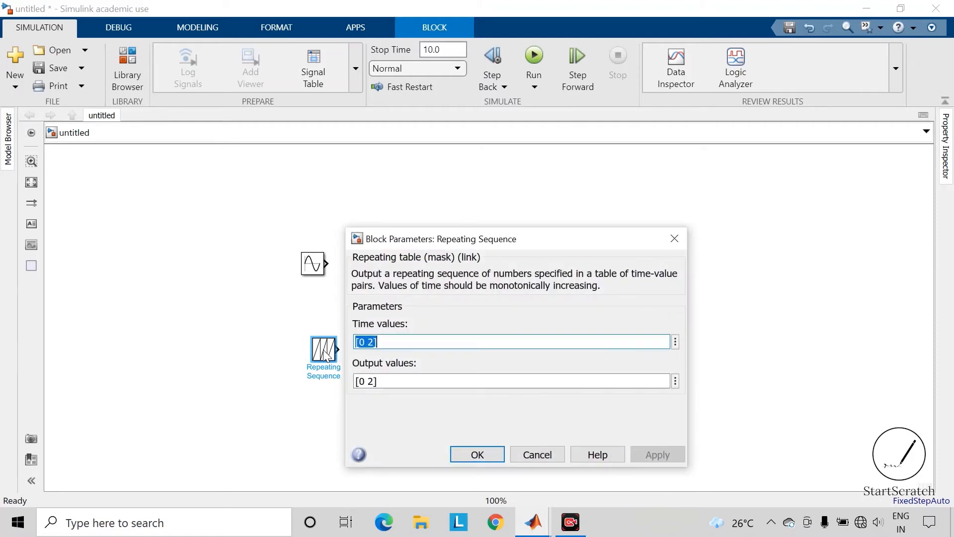
{"action": "left_click", "coordinate": [392, 342]}
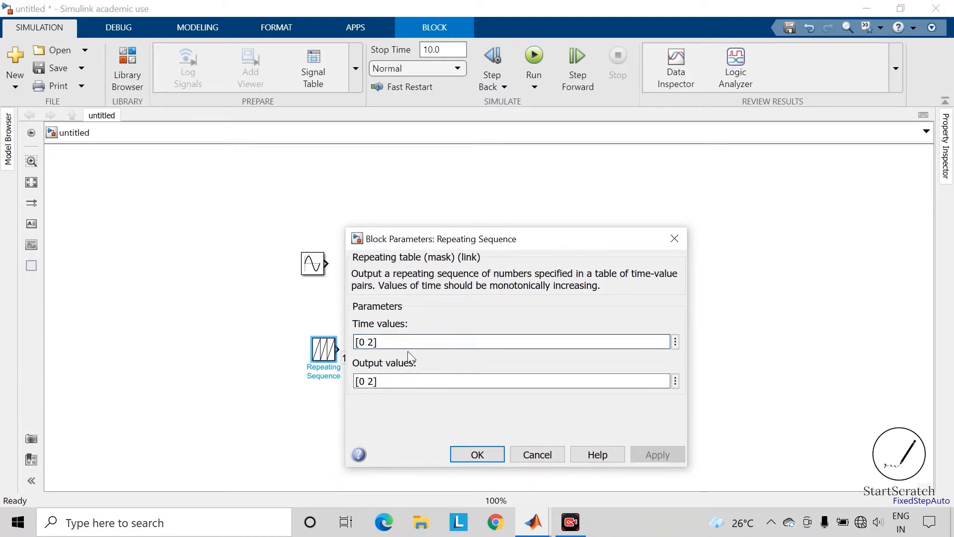
{"action": "key", "text": "BackSpace"}
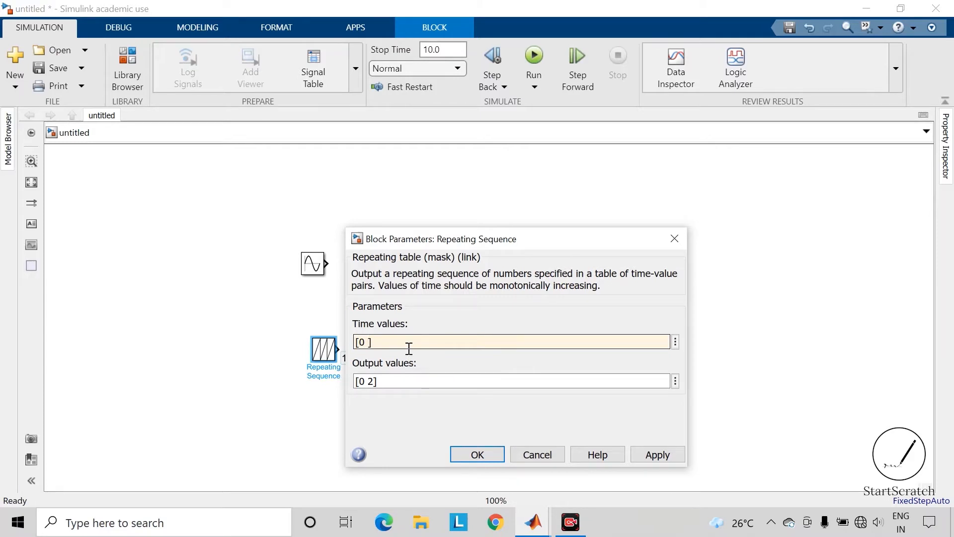
{"action": "type", "text": "0.25 0.5 "}
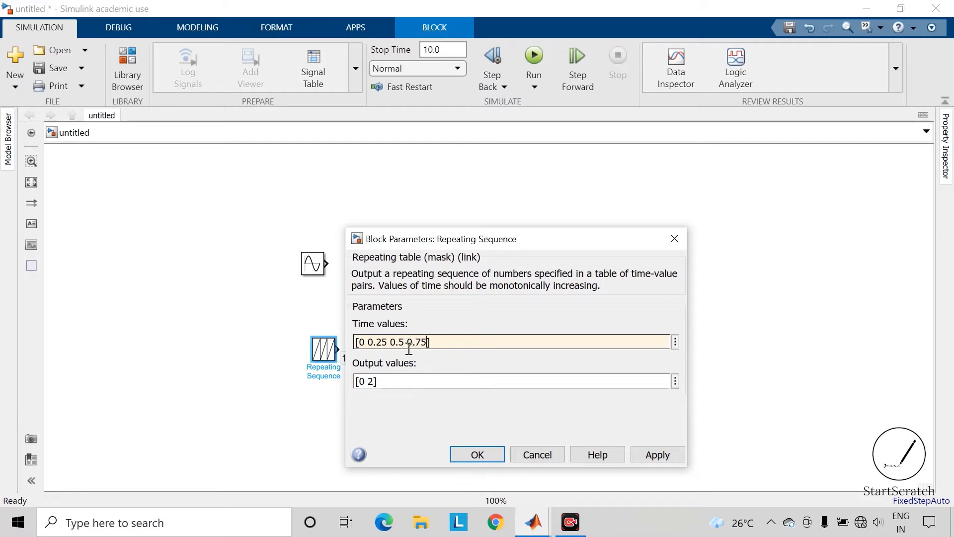
{"action": "type", "text": "0.75 1]/1000"}
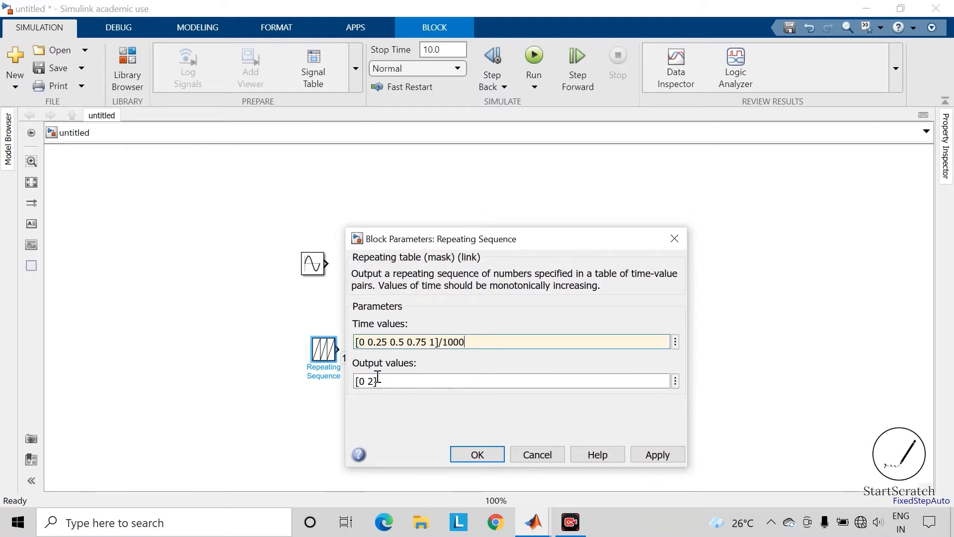
Step: Set the Repeating Sequence block's output values to [0 1 0 -1 0] and apply the parameters
{"action": "left_click_drag", "start_coordinate": [356, 381], "coordinate": [374, 381]}
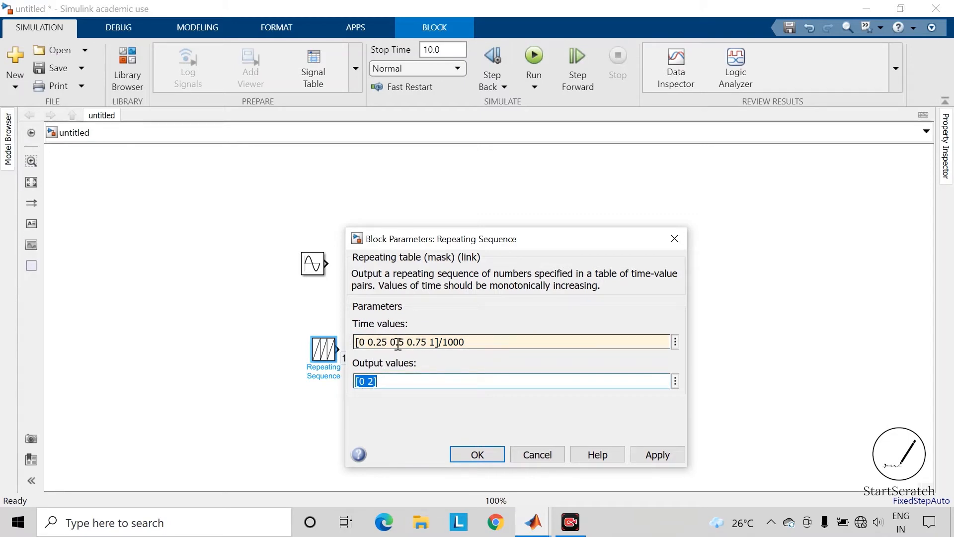
{"action": "left_click", "coordinate": [377, 383]}
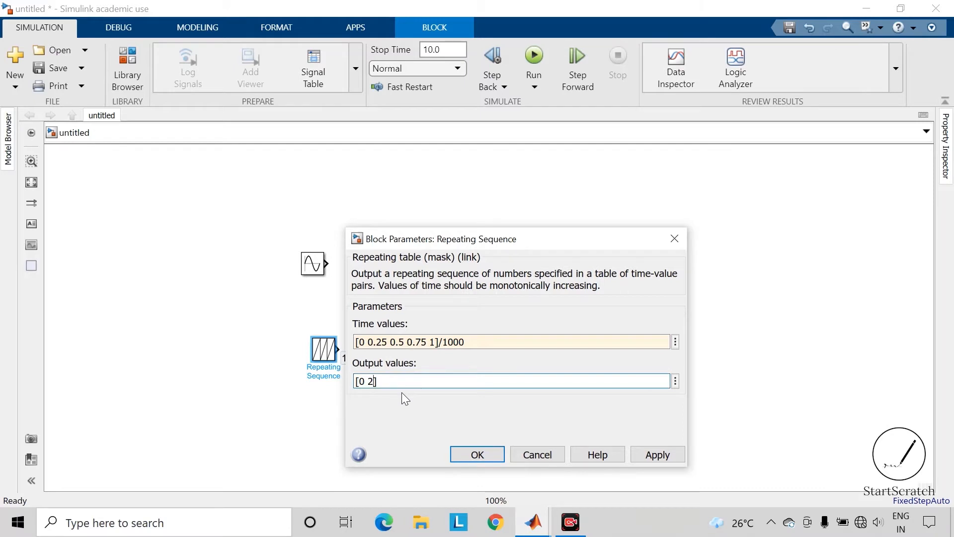
{"action": "key", "text": "BackSpace"}
{"action": "type", "text": "1 "}
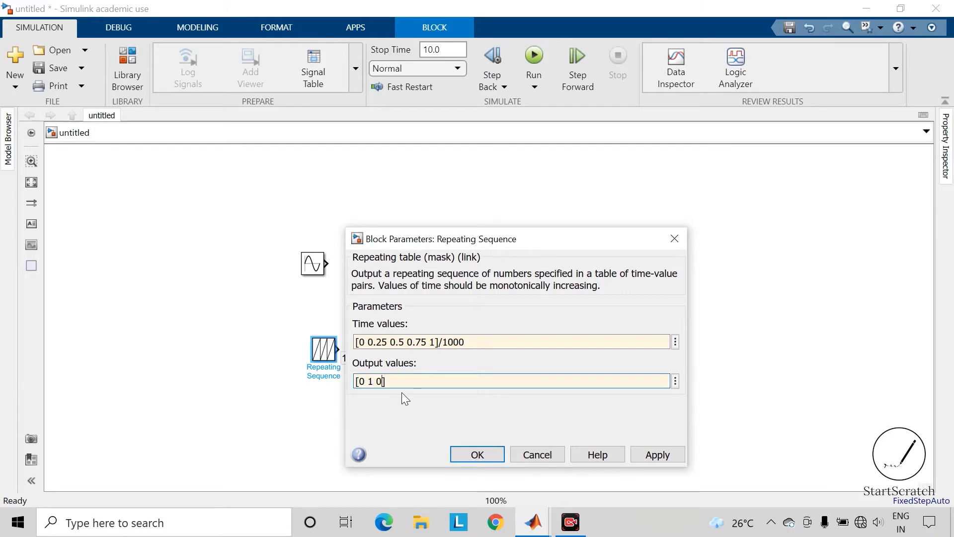
{"action": "type", "text": "0 -1 0"}
{"action": "left_click", "coordinate": [664, 454]}
{"action": "left_click", "coordinate": [486, 455]}
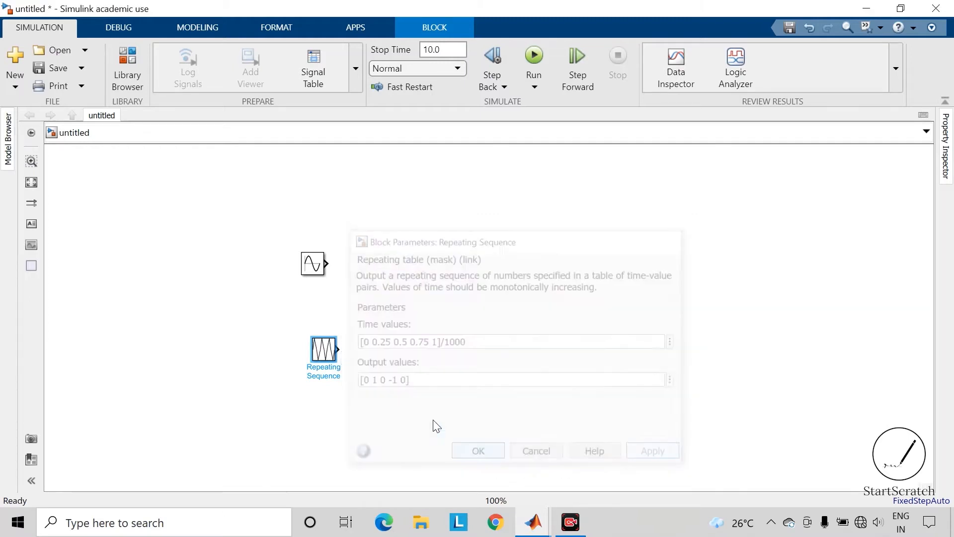
Step: Enlarge the Repeating Sequence and Sine Wave blocks into wide rectangles of similar size
{"action": "left_click", "coordinate": [323, 357]}
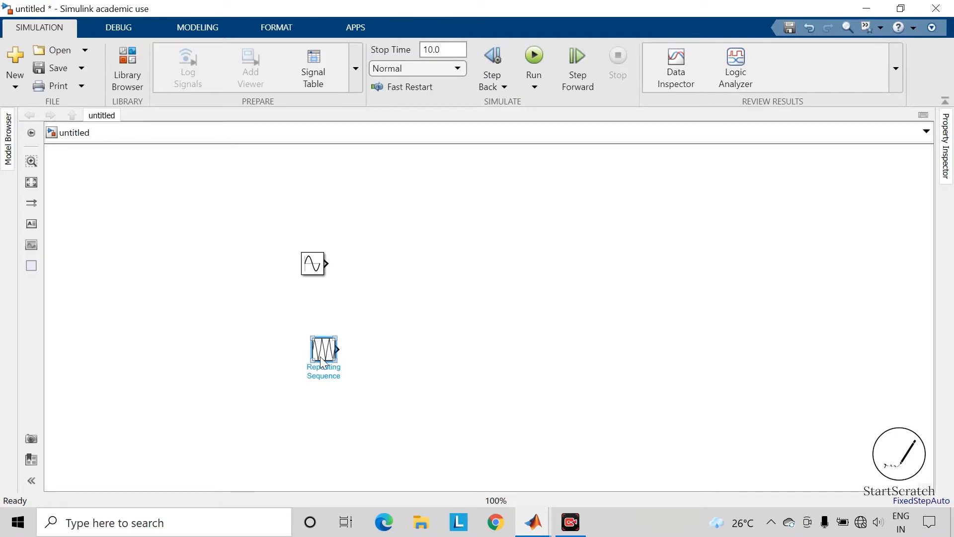
{"action": "left_click_drag", "start_coordinate": [312, 361], "coordinate": [280, 371]}
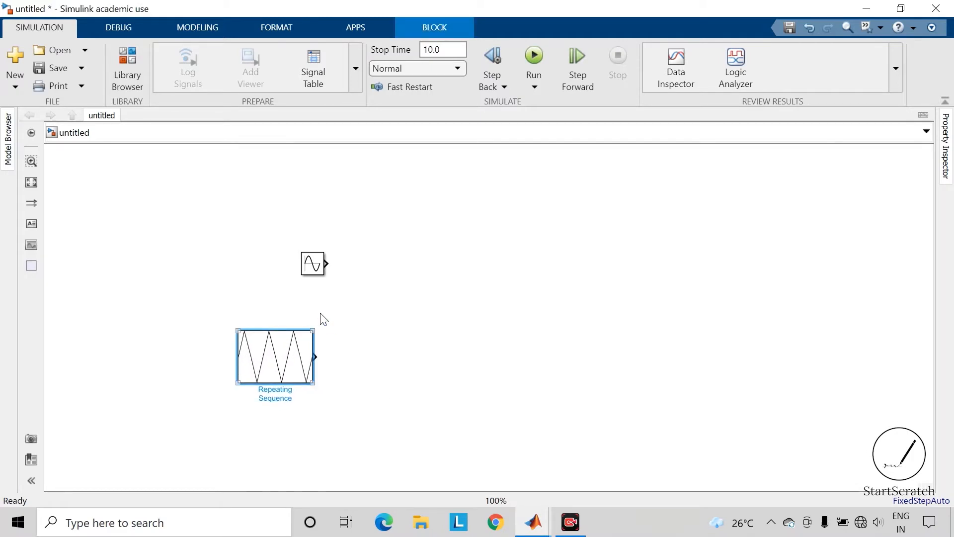
{"action": "left_click", "coordinate": [330, 284]}
{"action": "left_click", "coordinate": [318, 271]}
{"action": "left_click_drag", "start_coordinate": [298, 277], "coordinate": [286, 246]}
{"action": "left_click", "coordinate": [368, 293]}
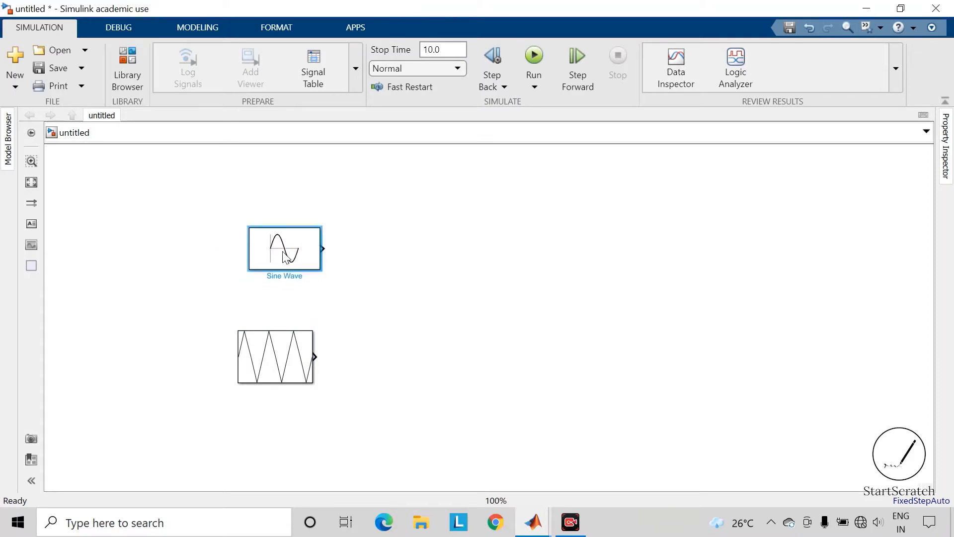
Step: Shift the Repeating Sequence block so its right edge lines up with the Sine Wave block above
{"action": "left_click", "coordinate": [281, 308]}
{"action": "left_click", "coordinate": [271, 368]}
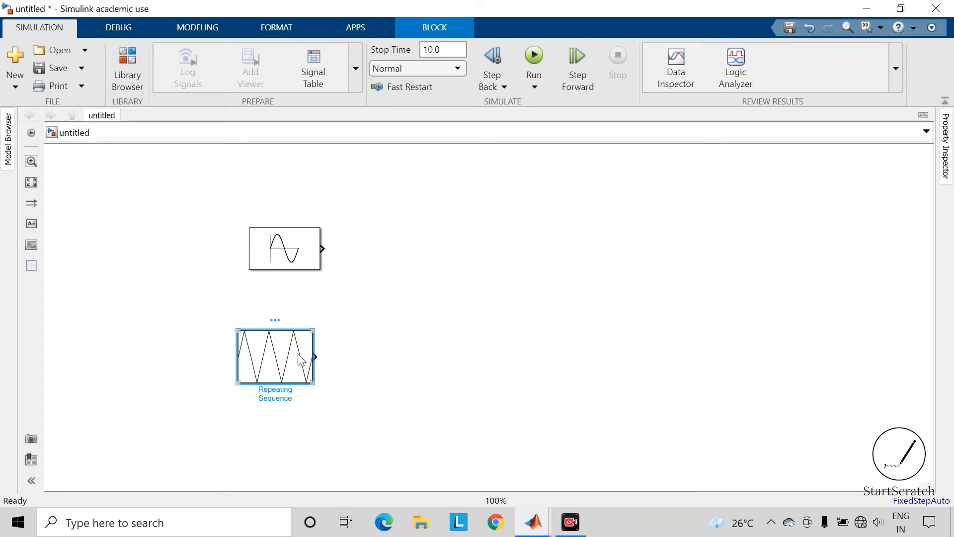
{"action": "left_click_drag", "start_coordinate": [294, 371], "coordinate": [303, 382]}
{"action": "left_click", "coordinate": [402, 330]}
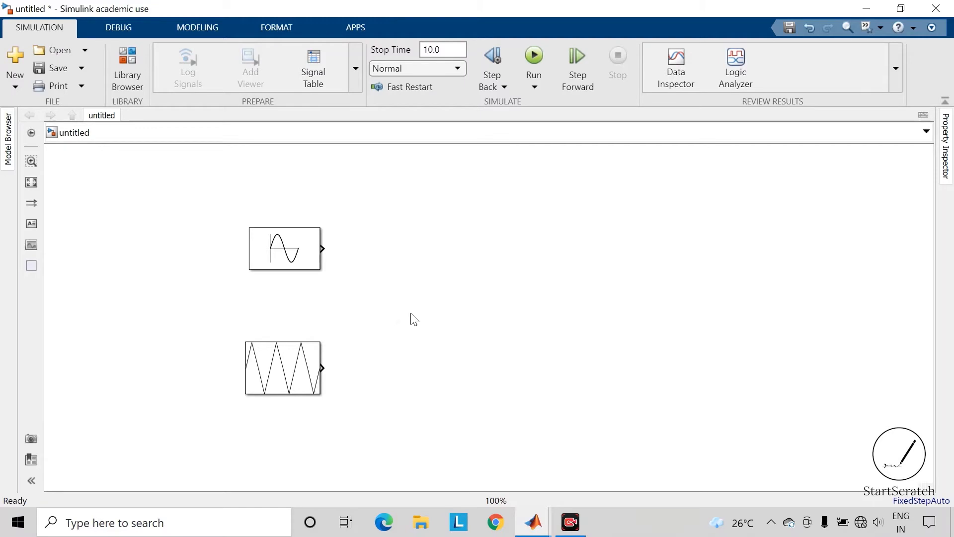
Step: Add a Relational Operator block set to <=, connecting the Sine Wave to its first input and the Repeating Sequence to its second
{"action": "type", "text": "rela"}
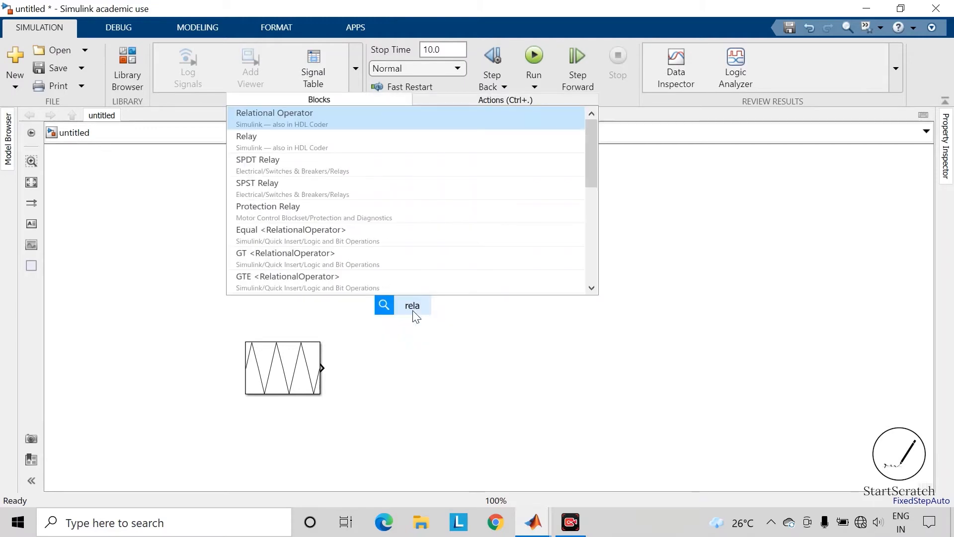
{"action": "key", "text": "Return"}
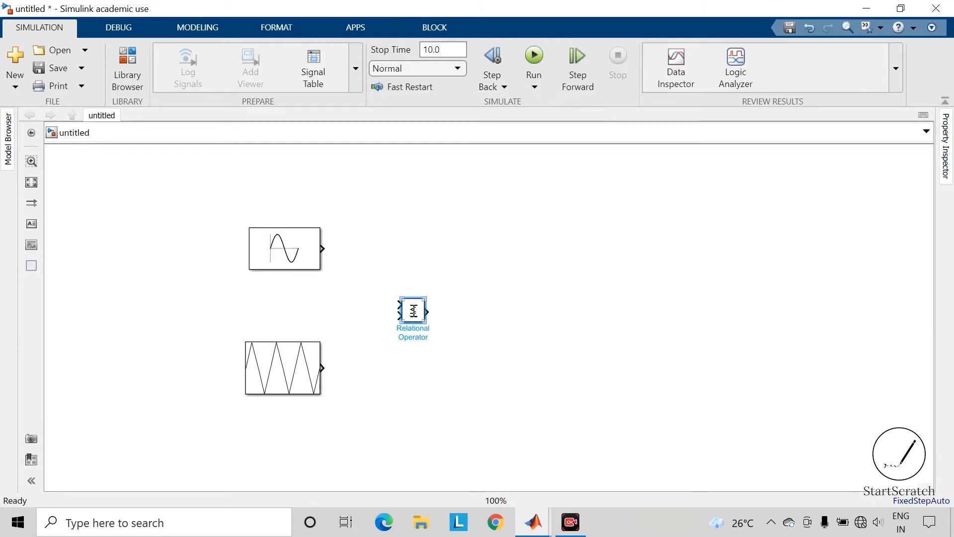
{"action": "left_click_drag", "start_coordinate": [417, 316], "coordinate": [465, 315]}
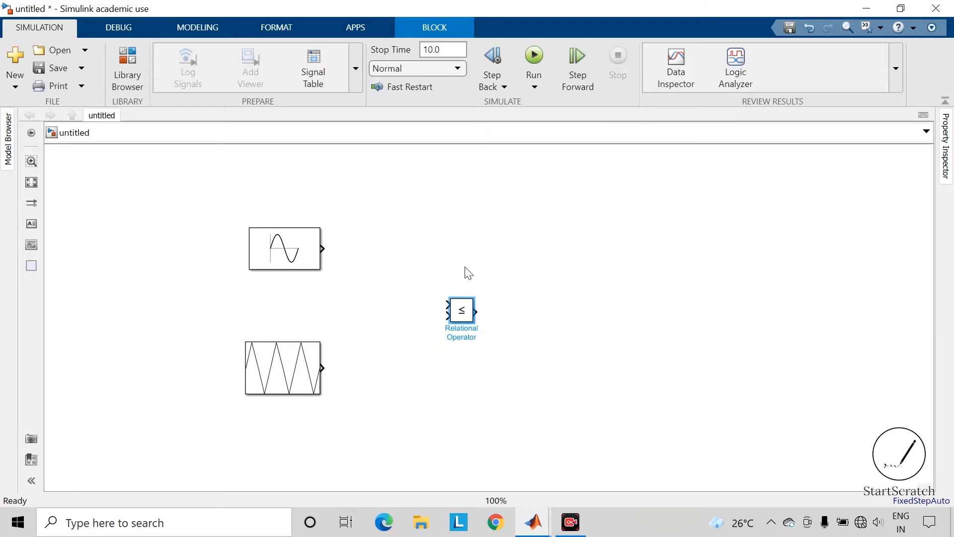
{"action": "double_click", "coordinate": [462, 310]}
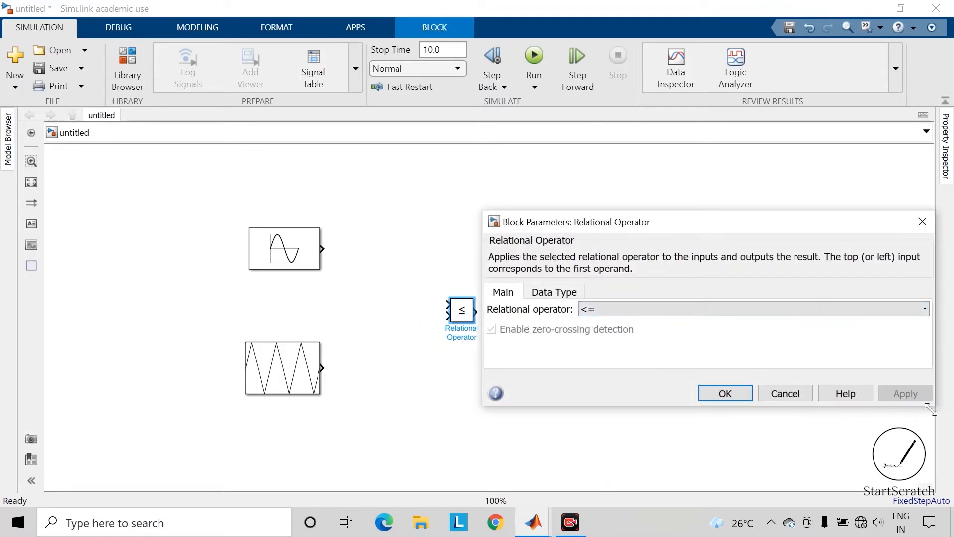
{"action": "left_click", "coordinate": [734, 397]}
{"action": "left_click_drag", "start_coordinate": [448, 304], "coordinate": [324, 249]}
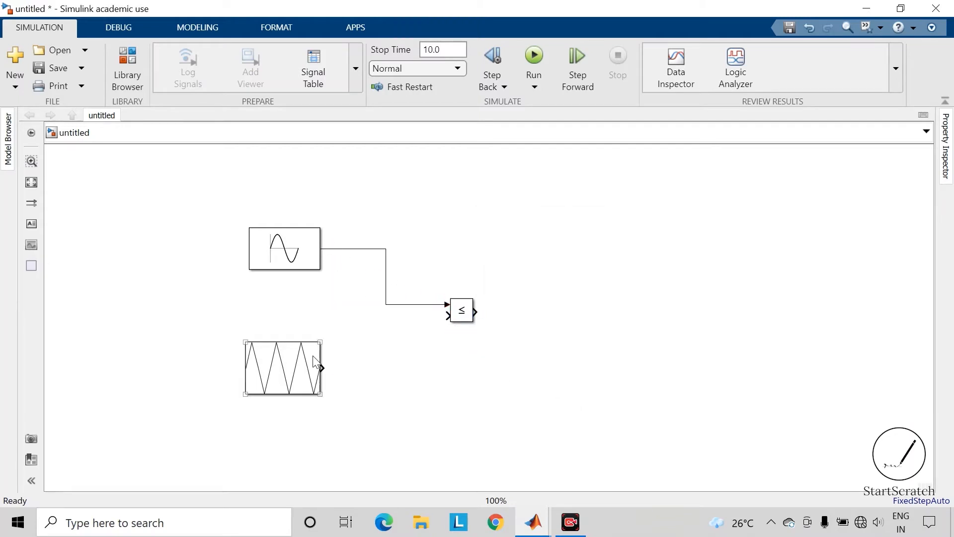
{"action": "left_click_drag", "start_coordinate": [322, 368], "coordinate": [442, 315]}
Step: Add a Mux block above the Relational Operator and branch the sine and repeating-sequence signals into its two inputs, spacing the lines apart
{"action": "double_click", "coordinate": [525, 238]}
{"action": "type", "text": "mux"}
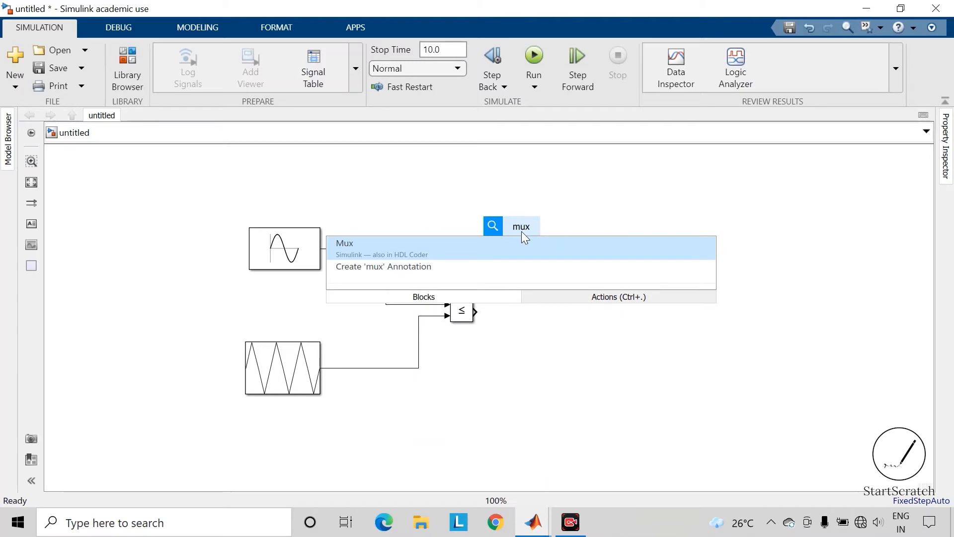
{"action": "key", "text": "Return"}
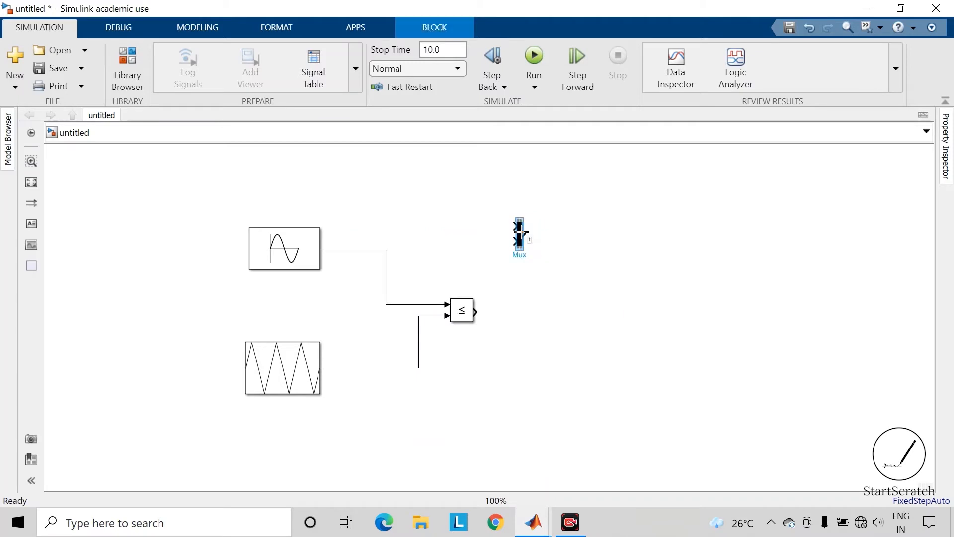
{"action": "left_click", "coordinate": [452, 259]}
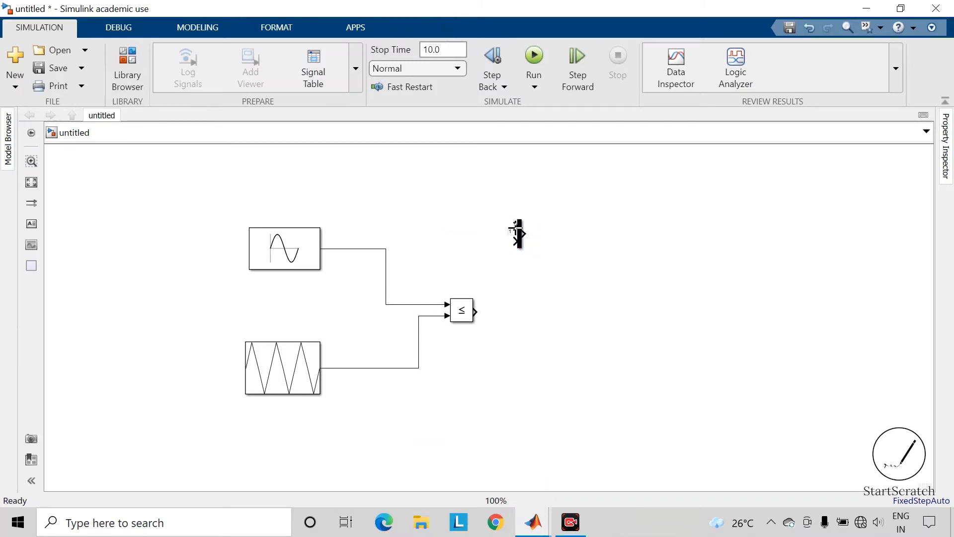
{"action": "left_click_drag", "start_coordinate": [517, 228], "coordinate": [383, 249]}
{"action": "mouse_move", "coordinate": [514, 245]}
{"action": "left_mouse_down"}
{"action": "mouse_move", "coordinate": [424, 258]}
{"action": "mouse_move", "coordinate": [419, 316]}
{"action": "left_mouse_up"}
{"action": "left_click_drag", "start_coordinate": [420, 277], "coordinate": [436, 274]}
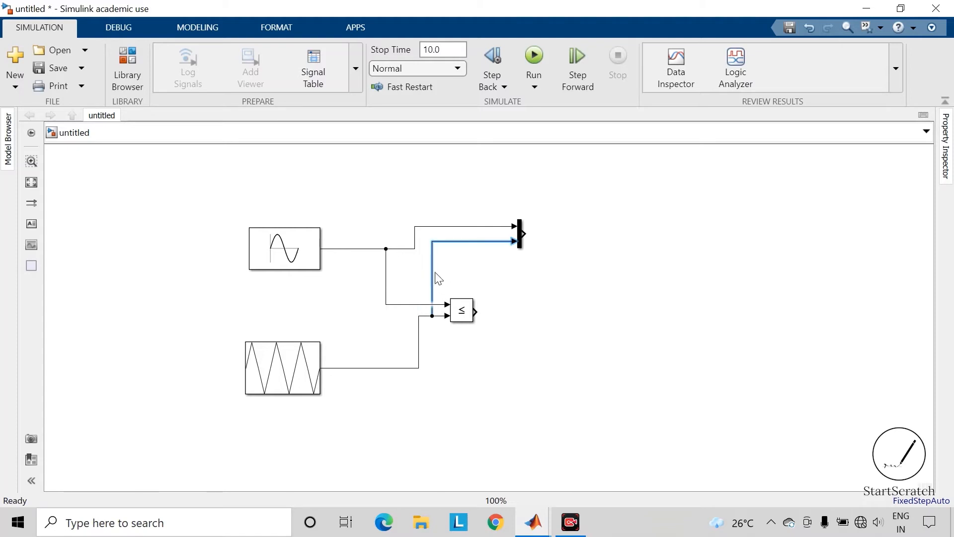
{"action": "left_click", "coordinate": [495, 288]}
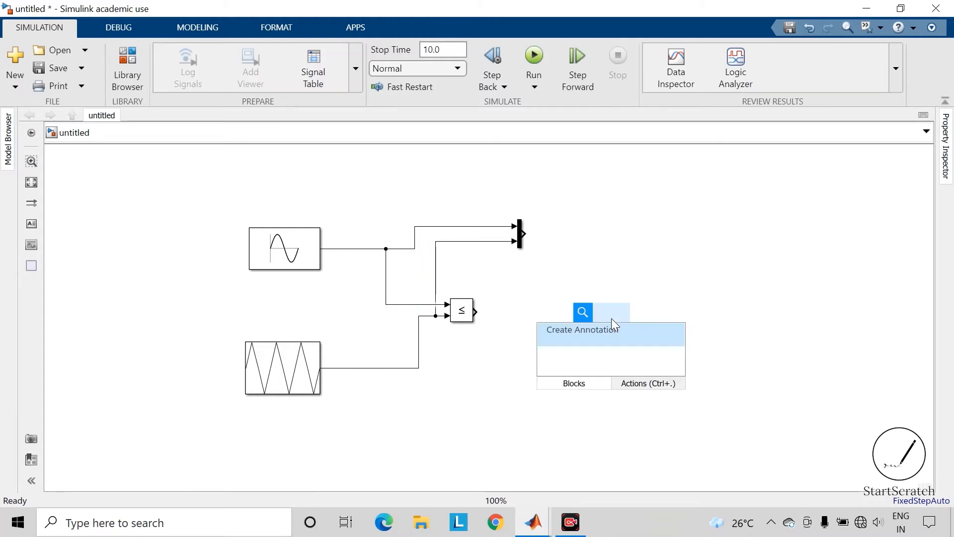
Step: Add a Scope block, enlarge it, and connect the Mux output to its first input and the Relational Operator output to its second
{"action": "type", "text": "scope"}
{"action": "key", "text": "Return"}
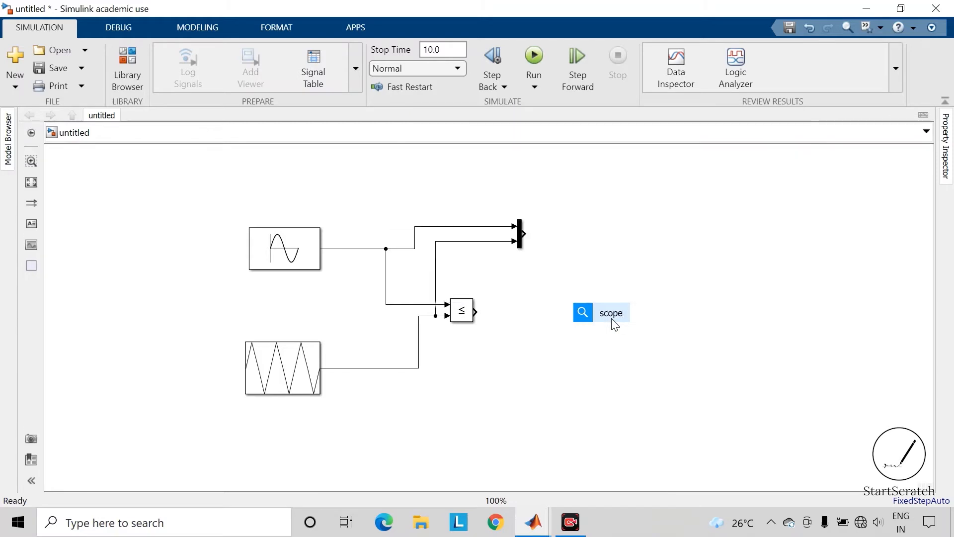
{"action": "left_click", "coordinate": [533, 241]}
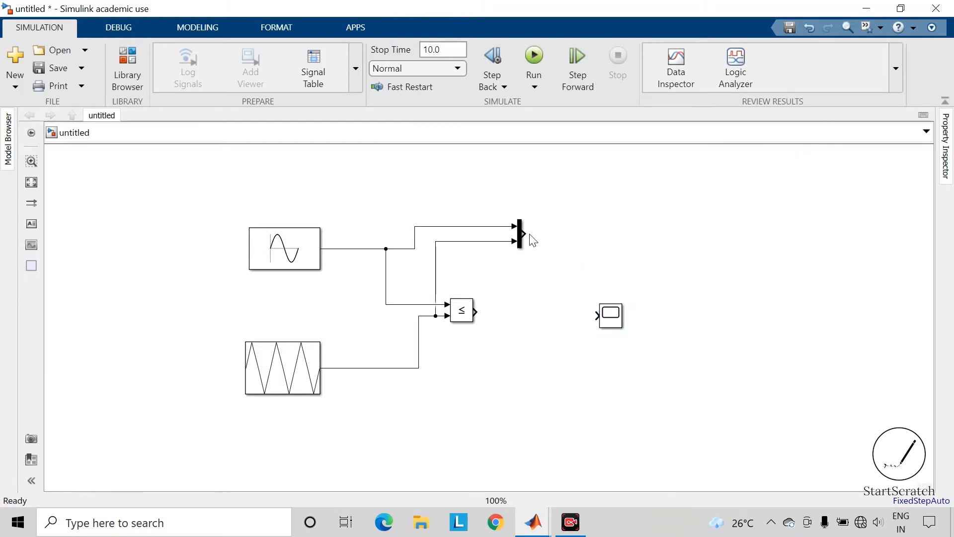
{"action": "mouse_move", "coordinate": [525, 233]}
{"action": "left_mouse_down"}
{"action": "mouse_move", "coordinate": [637, 370]}
{"action": "mouse_move", "coordinate": [675, 318]}
{"action": "left_mouse_up"}
{"action": "left_click", "coordinate": [618, 321]}
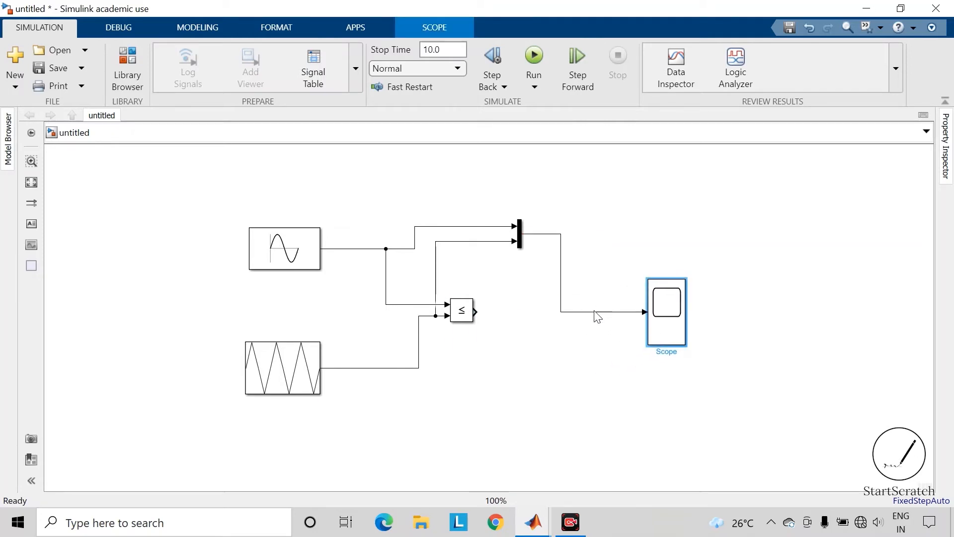
{"action": "left_click_drag", "start_coordinate": [596, 313], "coordinate": [615, 294]}
{"action": "left_click_drag", "start_coordinate": [563, 273], "coordinate": [627, 266]}
{"action": "left_click", "coordinate": [579, 291]}
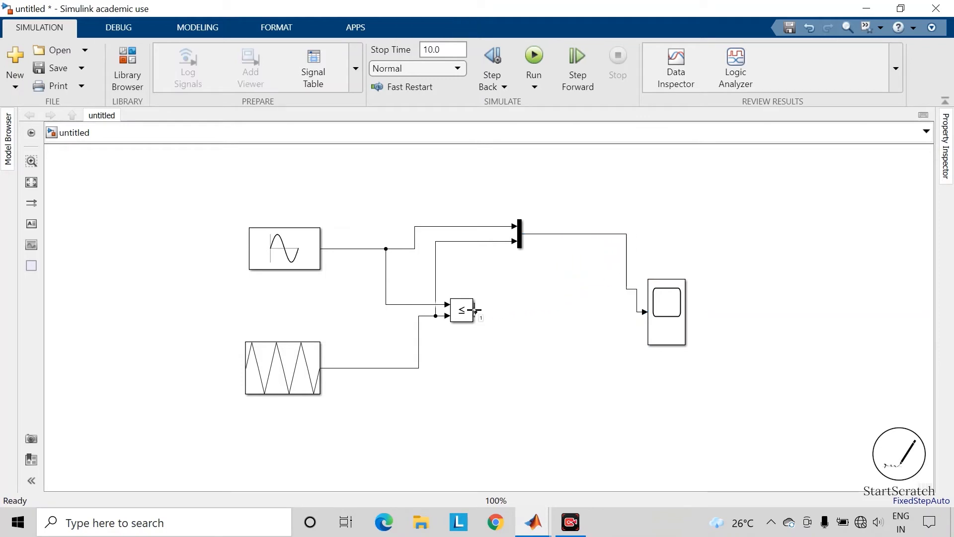
{"action": "left_click_drag", "start_coordinate": [475, 312], "coordinate": [649, 336]}
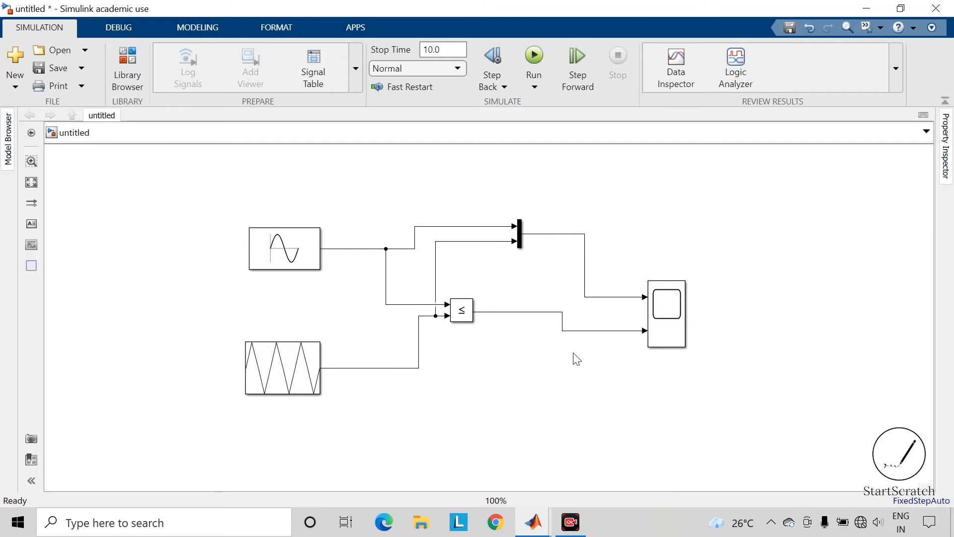
Step: Label the Relational Operator's output signal "sine PWM" and the Mux output signal "I/P"
{"action": "double_click", "coordinate": [580, 330]}
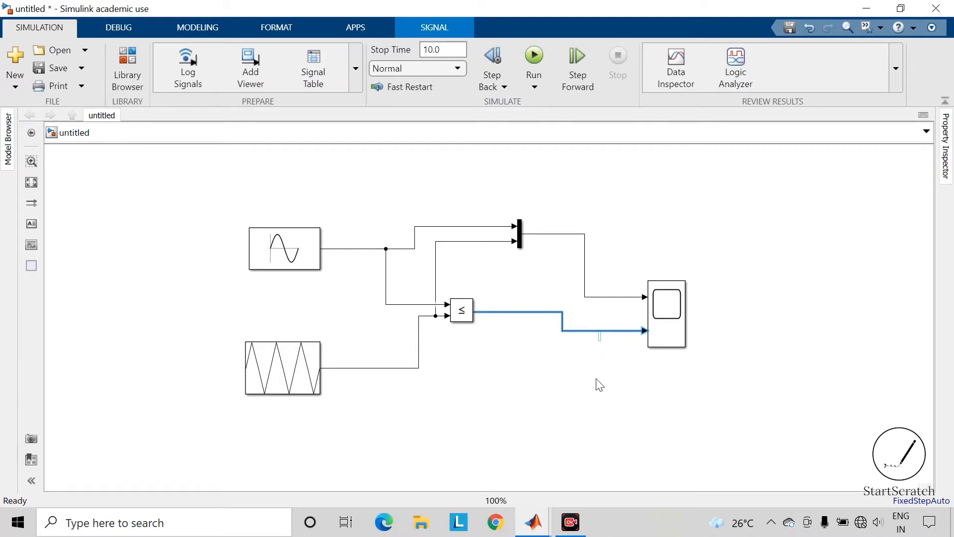
{"action": "type", "text": "sine PWM"}
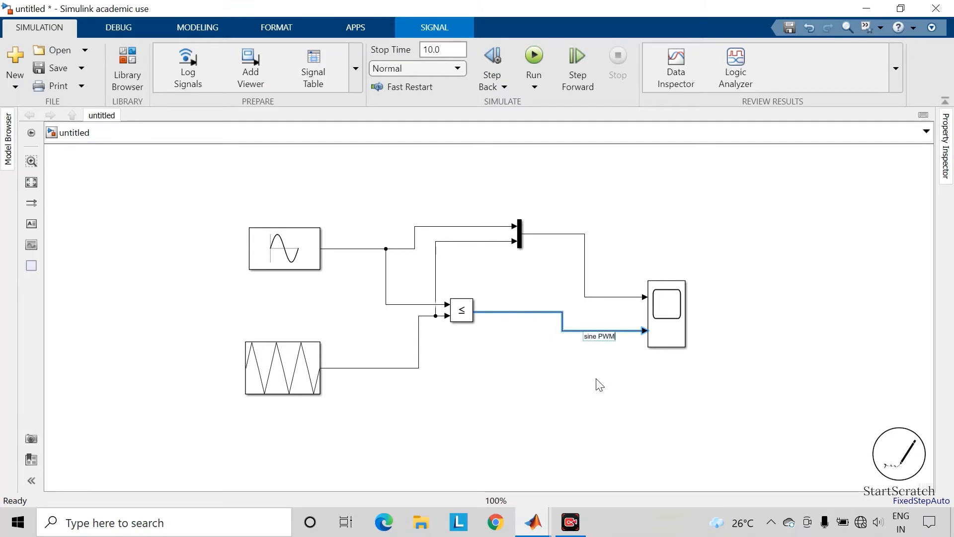
{"action": "left_click", "coordinate": [600, 386]}
{"action": "left_click", "coordinate": [607, 298]}
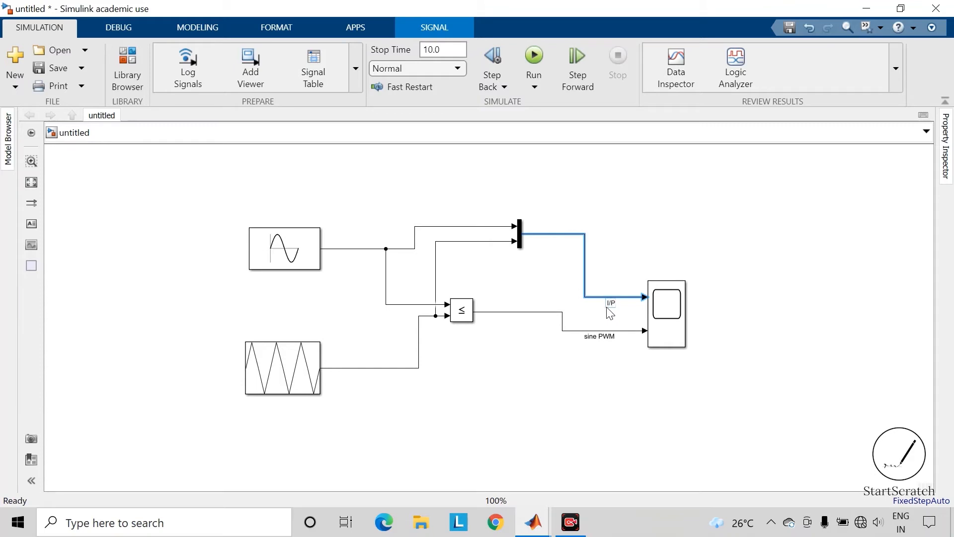
{"action": "left_click", "coordinate": [564, 402]}
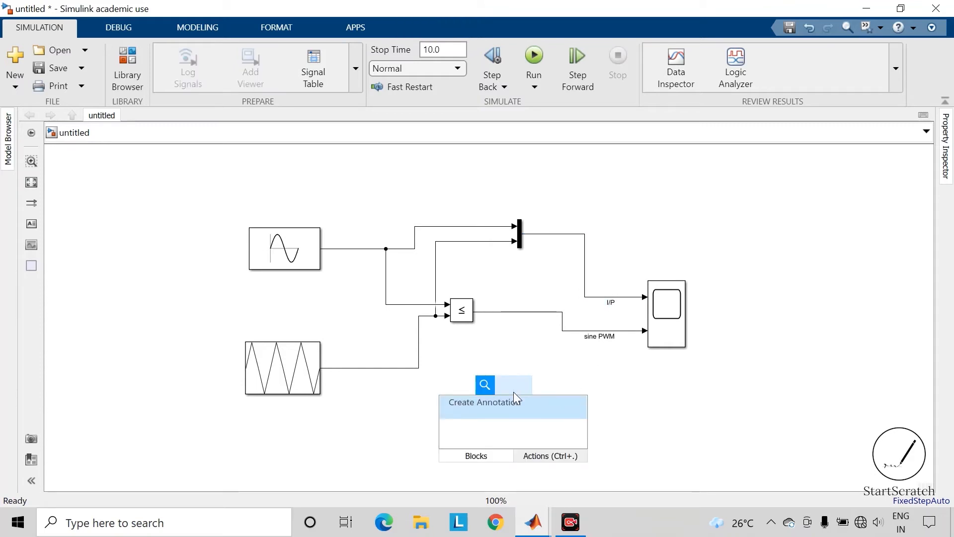
Step: Add a Logical Operator block below the Relational Operator and set its operator to NOT
{"action": "type", "text": "logica"}
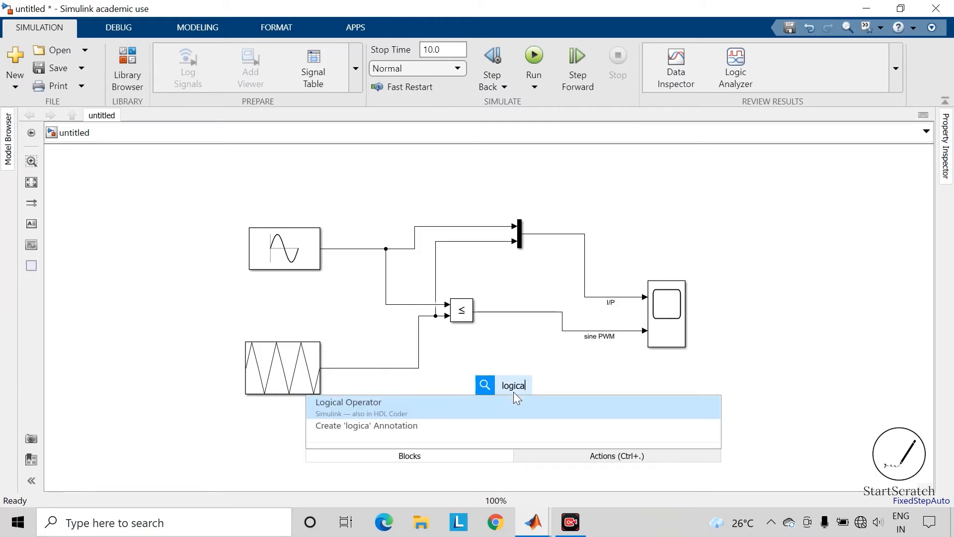
{"action": "key", "text": "Return"}
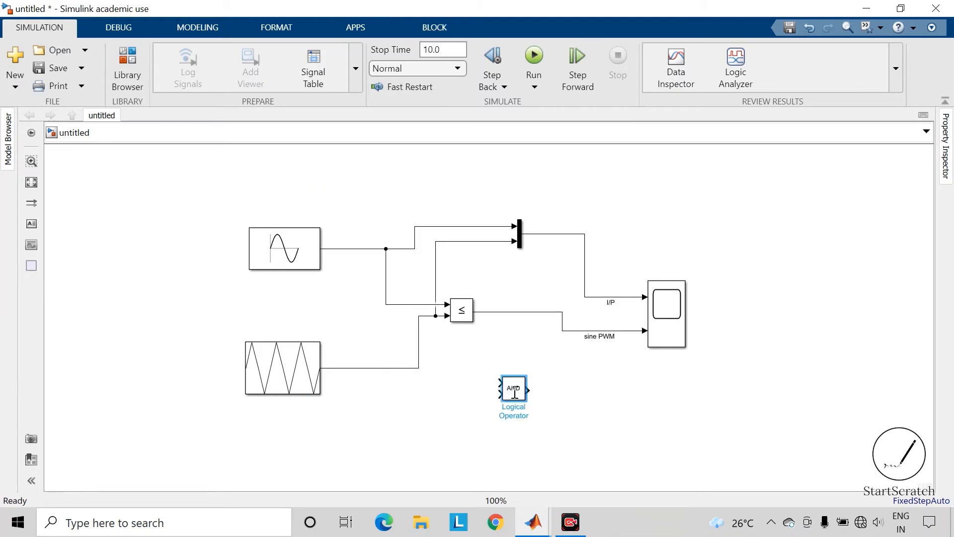
{"action": "double_click", "coordinate": [514, 391]}
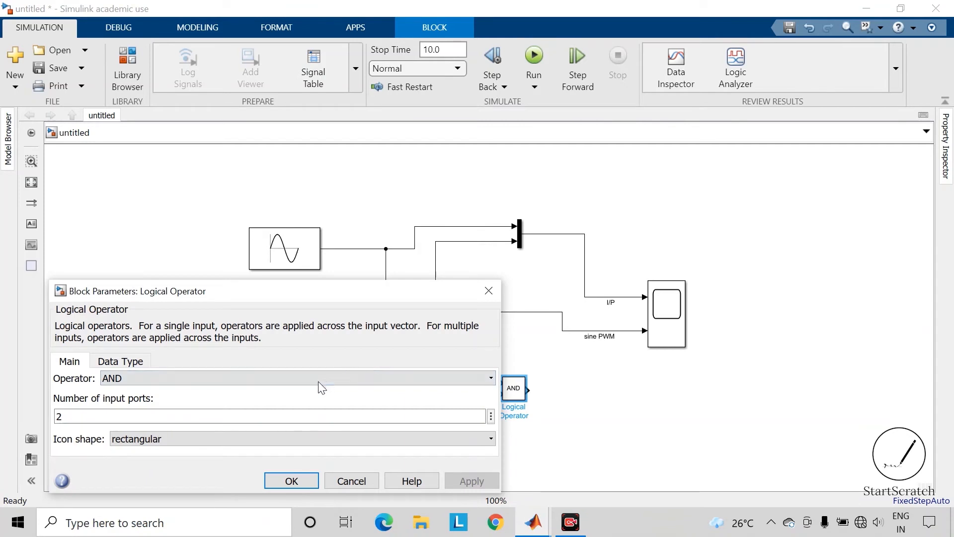
{"action": "left_click", "coordinate": [320, 381]}
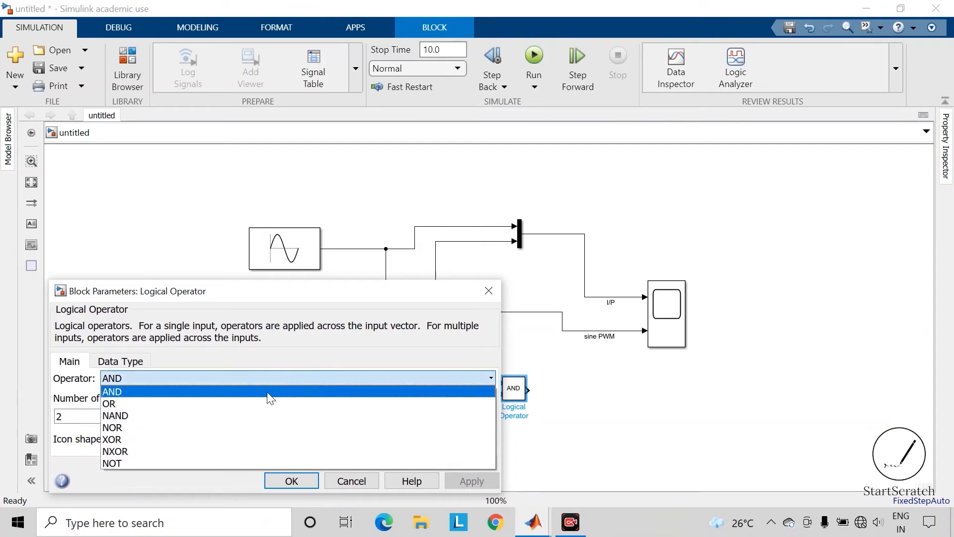
{"action": "left_click", "coordinate": [131, 464]}
{"action": "left_click", "coordinate": [472, 442]}
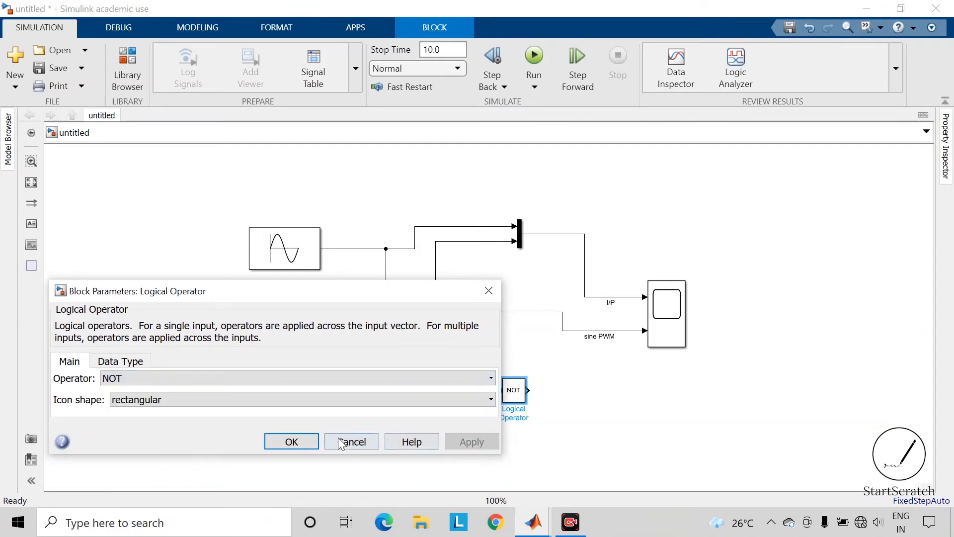
{"action": "left_click", "coordinate": [292, 441]}
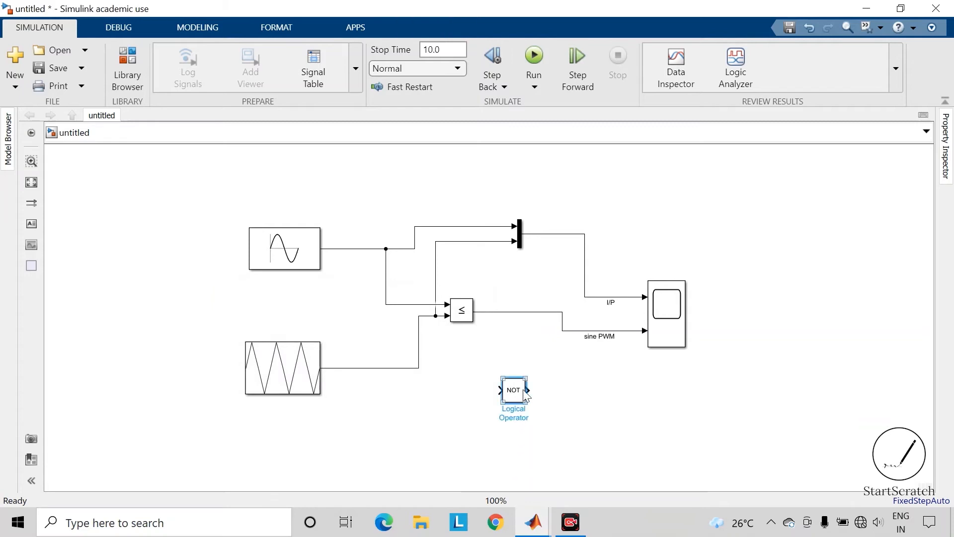
Step: Branch the Relational Operator's output through the NOT block into a third Scope input and label the NOT output signal "Inverted"
{"action": "left_click_drag", "start_coordinate": [526, 395], "coordinate": [503, 312]}
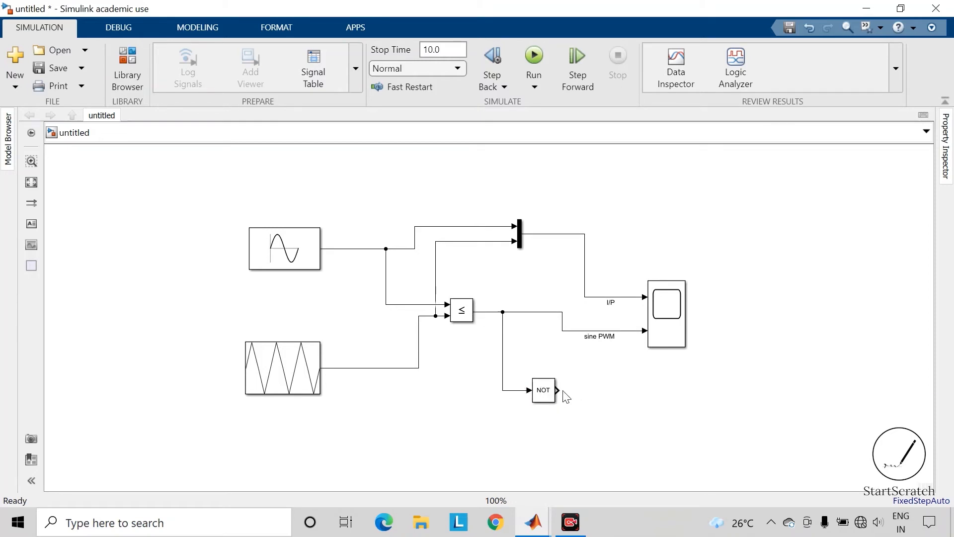
{"action": "left_click_drag", "start_coordinate": [558, 390], "coordinate": [649, 347]}
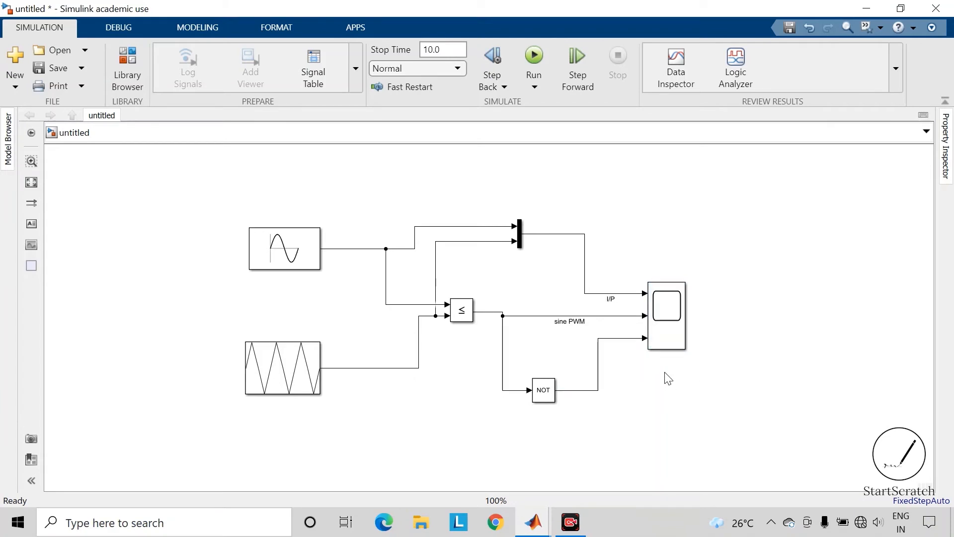
{"action": "left_click", "coordinate": [599, 367]}
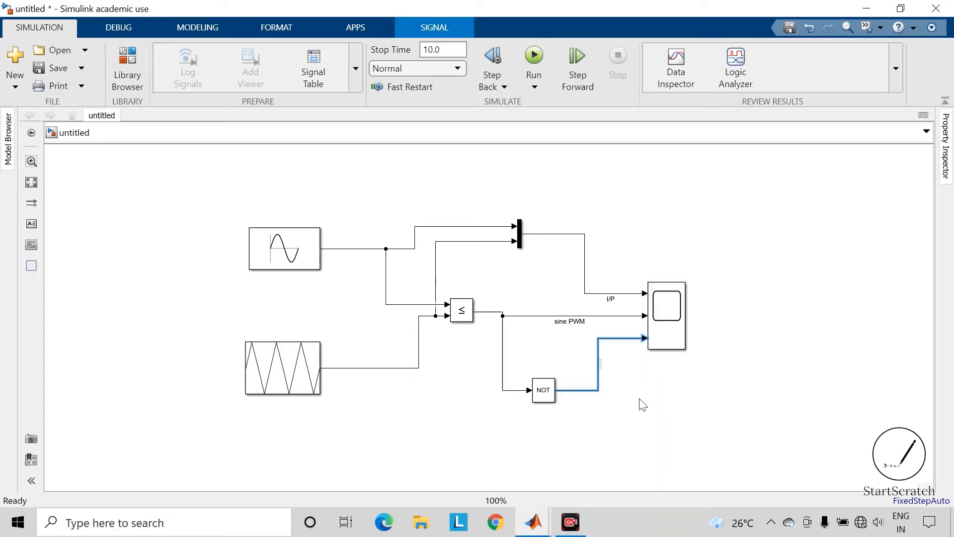
{"action": "type", "text": "Inver"}
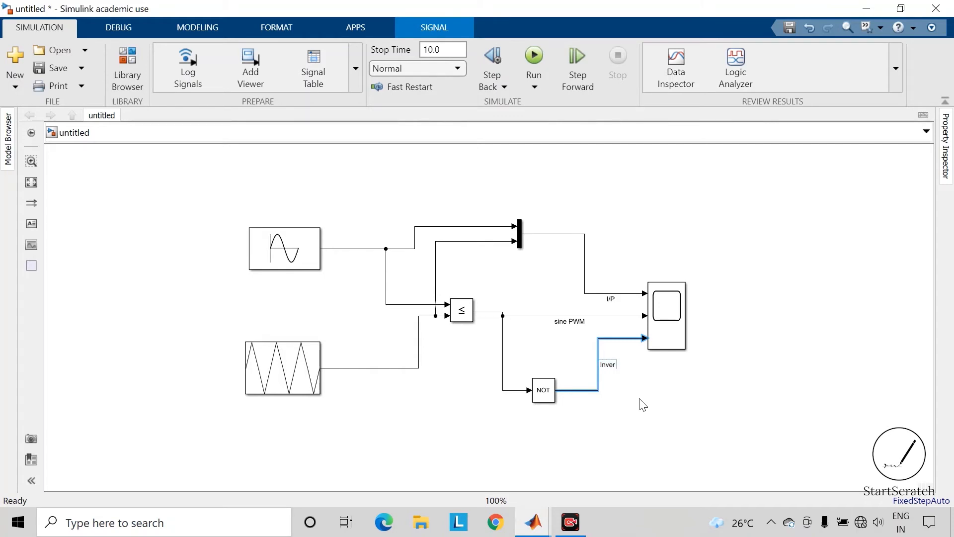
{"action": "type", "text": "ted"}
{"action": "left_click", "coordinate": [643, 405]}
{"action": "left_click", "coordinate": [684, 345]}
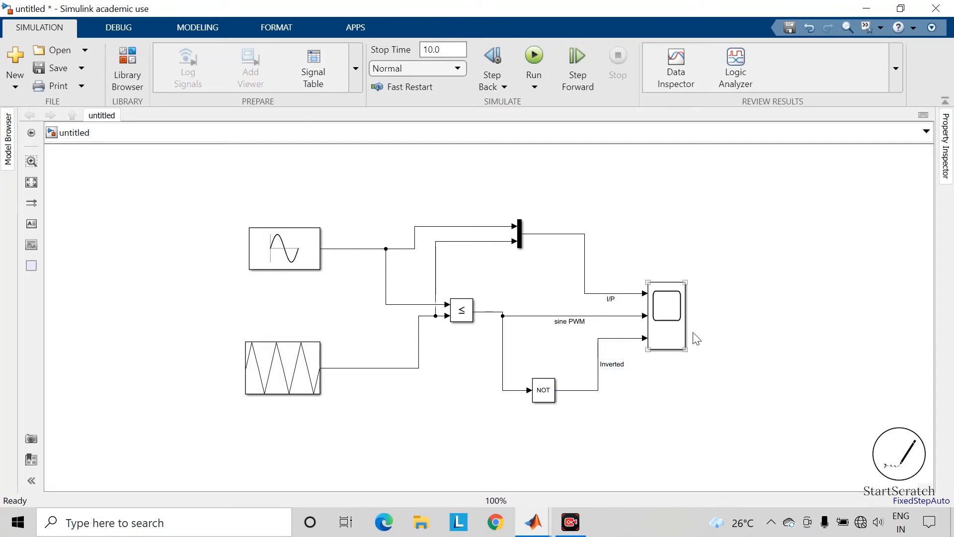
Step: Set the simulation stop time to 0.08
{"action": "left_click", "coordinate": [453, 50]}
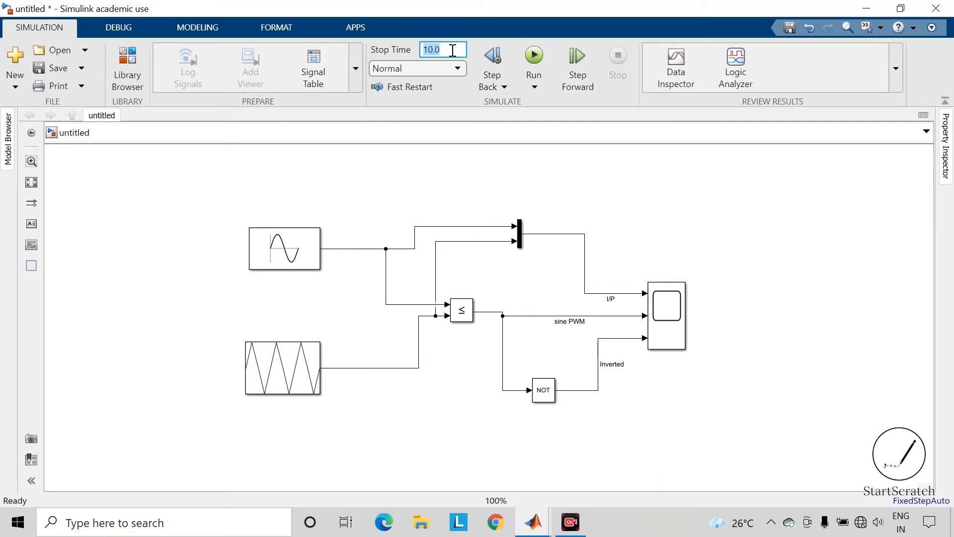
{"action": "type", "text": "0.8"}
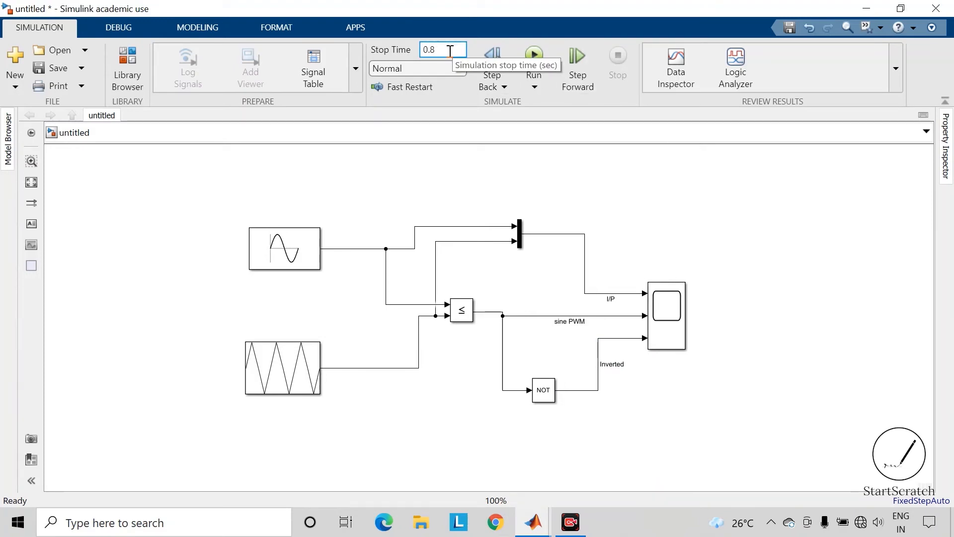
{"action": "key", "text": "Left"}
{"action": "type", "text": "0"}
{"action": "left_click", "coordinate": [162, 163]}
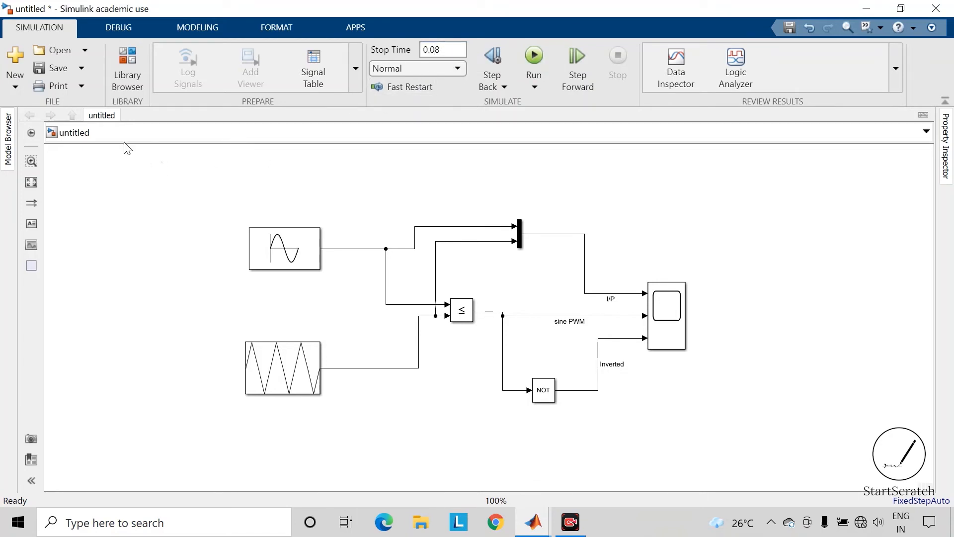
Step: Save the model as bipolarSine_pwm in the Experimets folder
{"action": "left_click", "coordinate": [57, 70]}
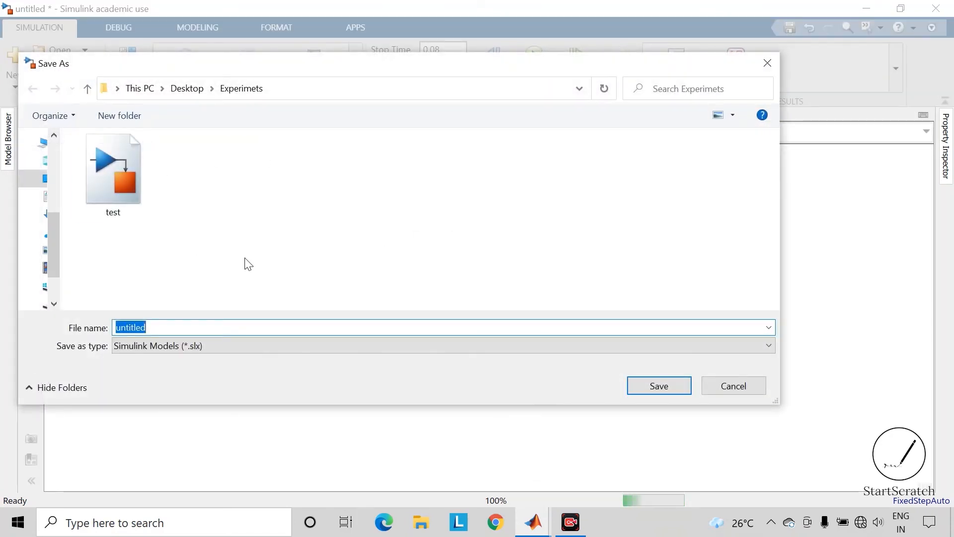
{"action": "type", "text": "bipola"}
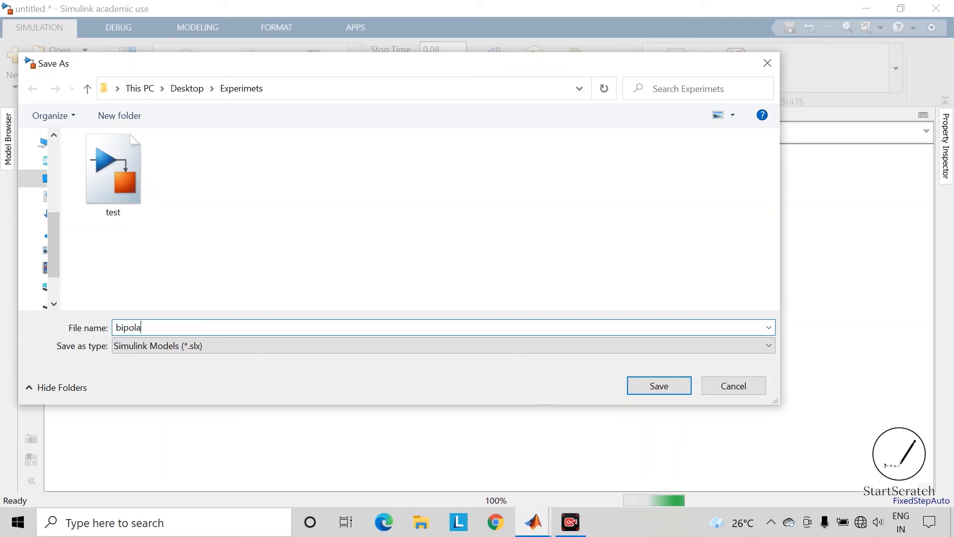
{"action": "type", "text": "rSine_"}
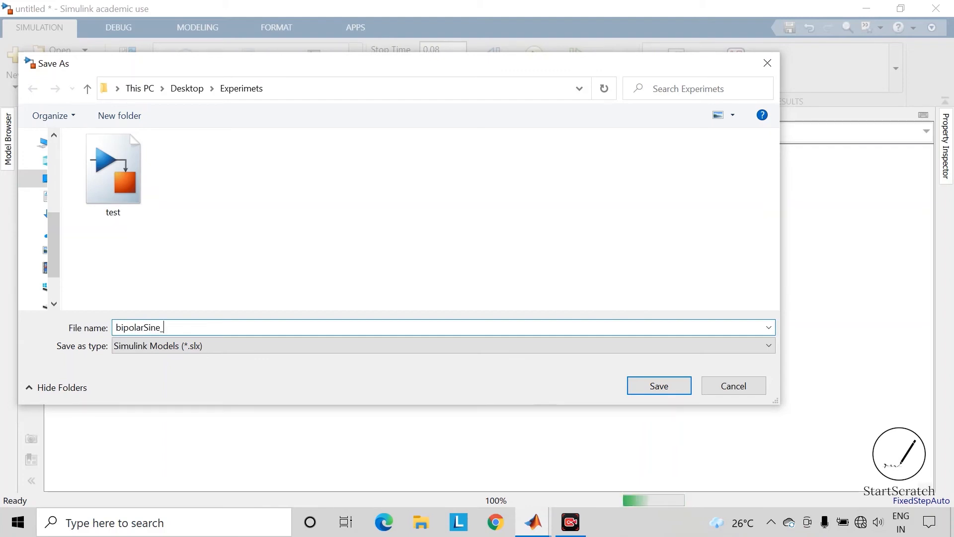
{"action": "type", "text": "pwm"}
{"action": "key", "text": "Return"}
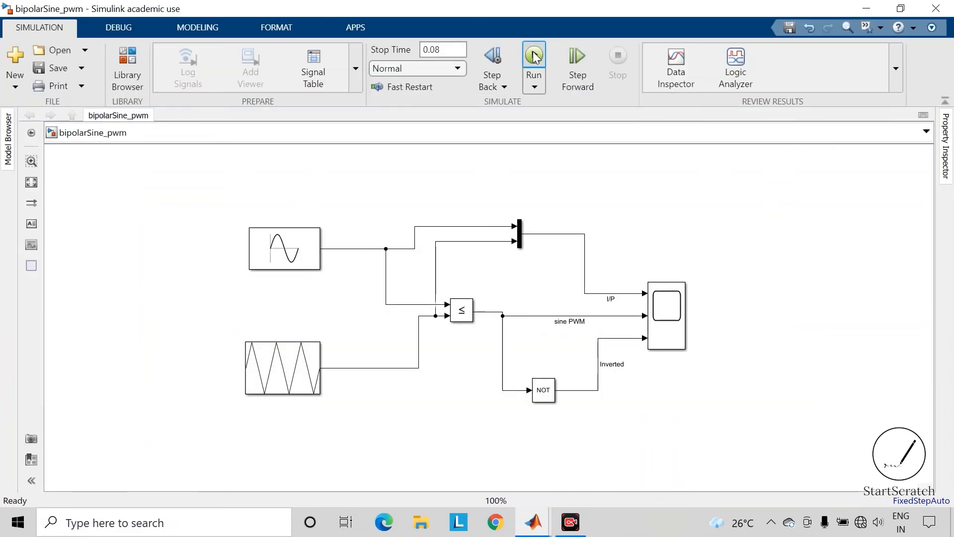
Step: Run the simulation and open the Scope's waveform display maximized
{"action": "left_click", "coordinate": [534, 56]}
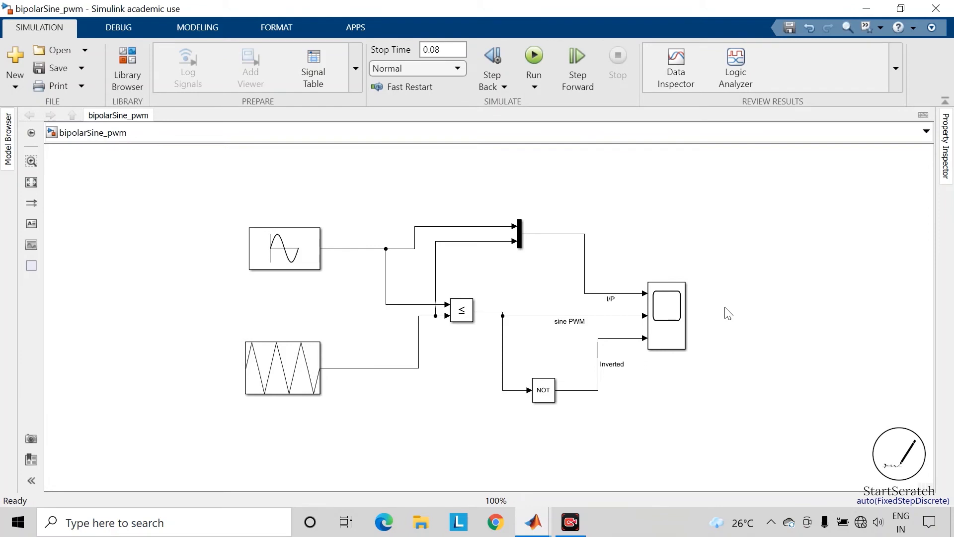
{"action": "left_click", "coordinate": [678, 326]}
{"action": "double_click", "coordinate": [677, 324]}
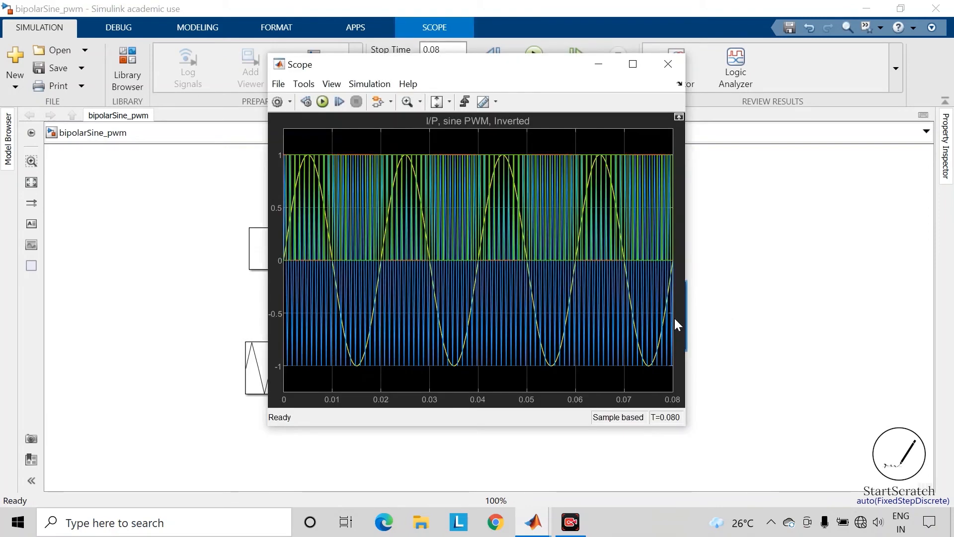
{"action": "left_click", "coordinate": [634, 72]}
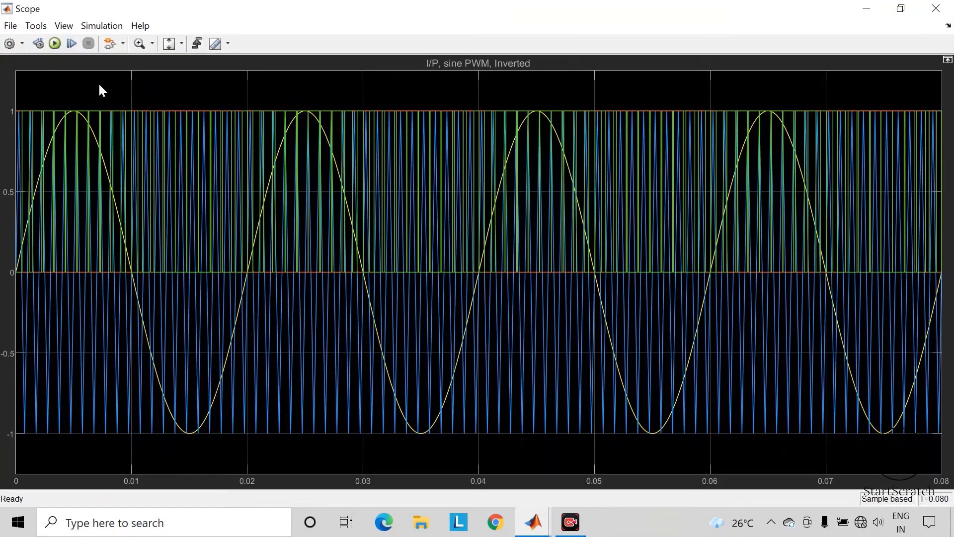
Step: Change the Scope layout to three vertically stacked displays, one for each input signal
{"action": "left_click", "coordinate": [23, 44]}
{"action": "left_click", "coordinate": [10, 59]}
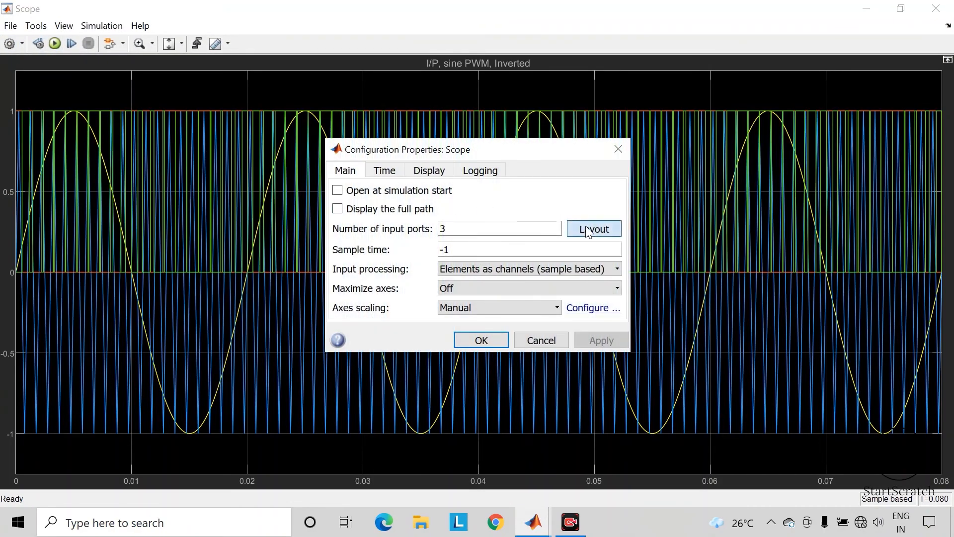
{"action": "left_click", "coordinate": [594, 228]}
{"action": "left_click", "coordinate": [648, 270]}
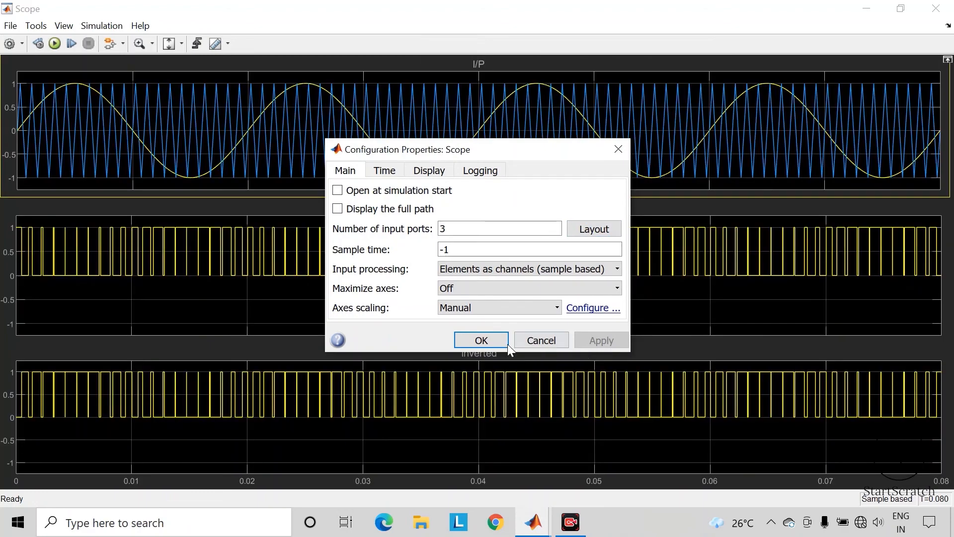
{"action": "left_click", "coordinate": [489, 341]}
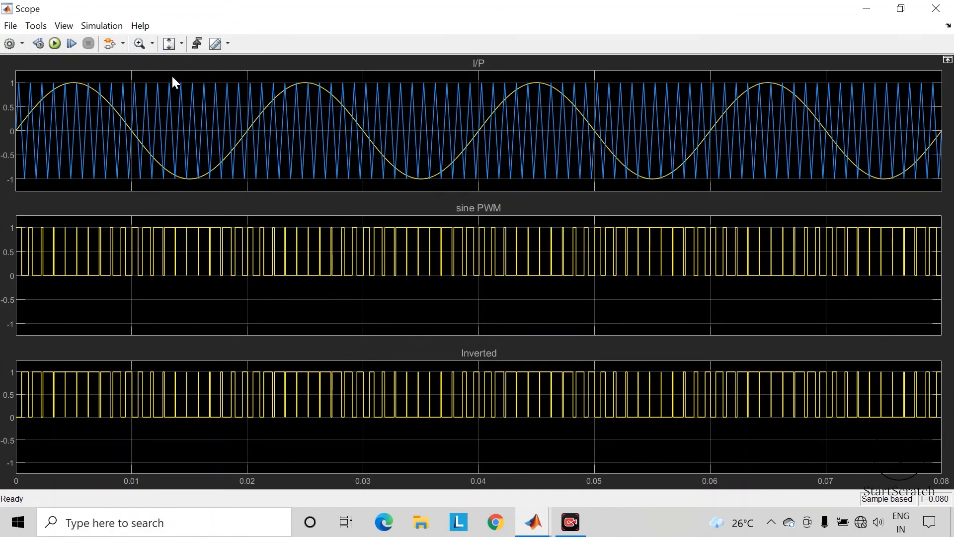
Step: Fit the Scope axes to the signals, examine about the first 0.024 s of the waveforms magnified in time, and close the Scope
{"action": "key", "text": "ctrl+a"}
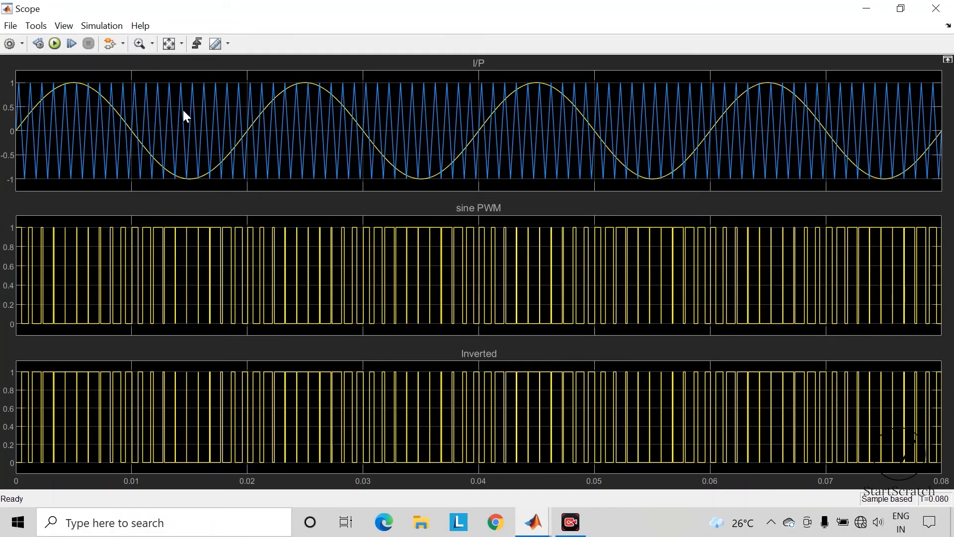
{"action": "left_click", "coordinate": [152, 43]}
{"action": "left_click", "coordinate": [141, 64]}
{"action": "left_click_drag", "start_coordinate": [202, 104], "coordinate": [17, 92]}
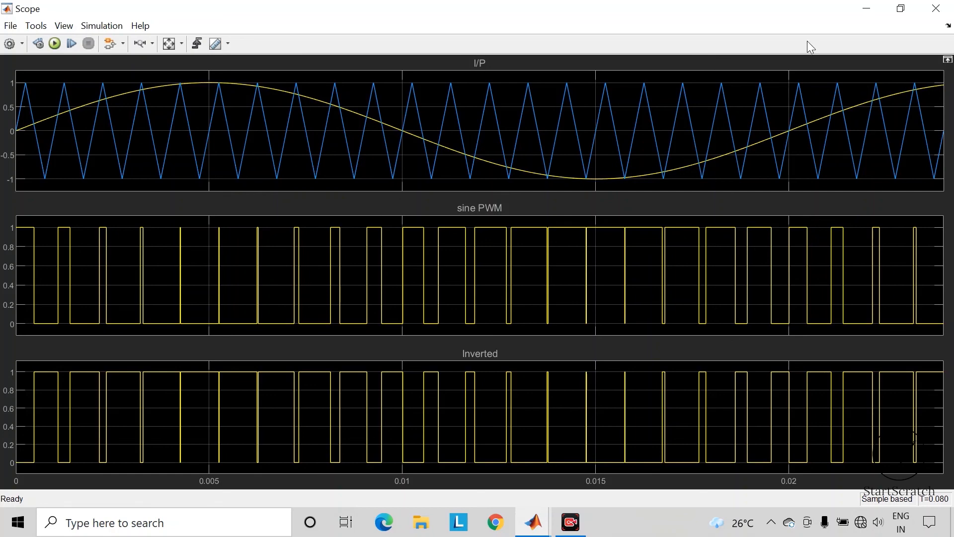
{"action": "left_click", "coordinate": [936, 9]}
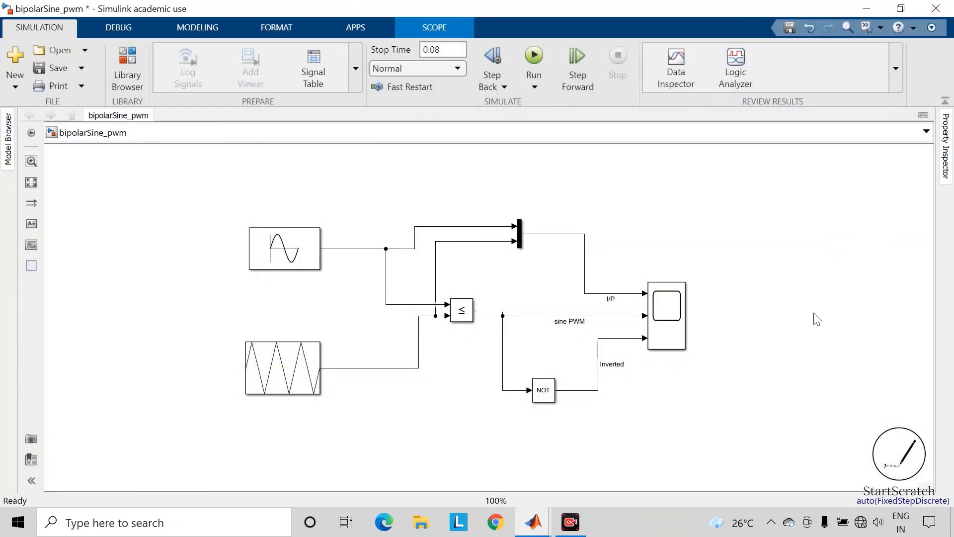